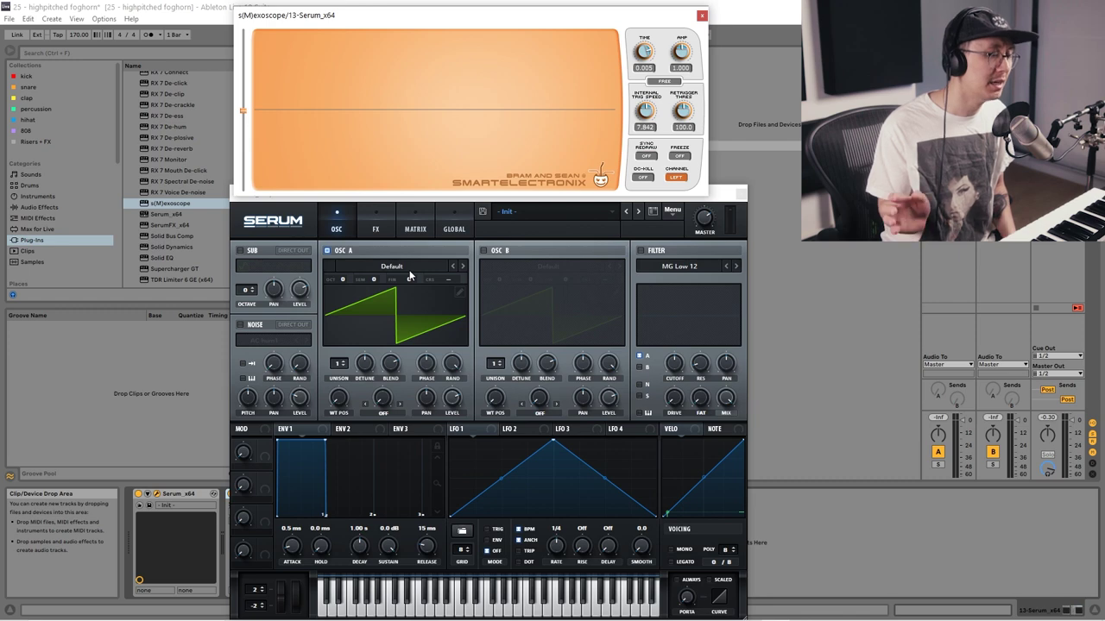
- Load Analog > Mellow But Instable on oscillator A and enable oscillator B at level 0
click(408, 266)
mouse_move(399, 276)
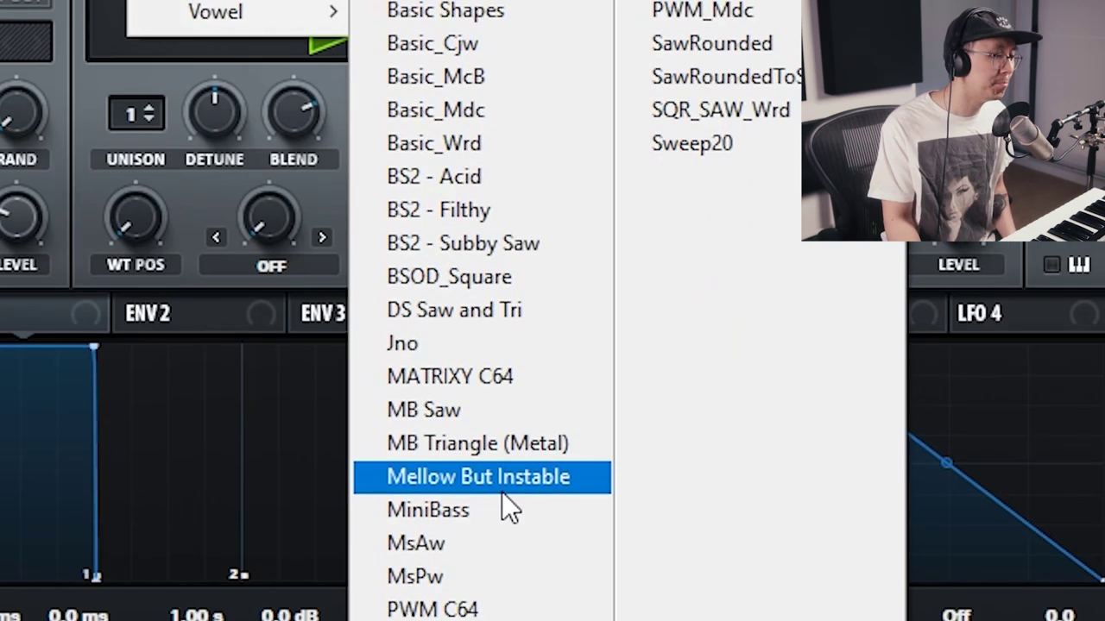
click(501, 489)
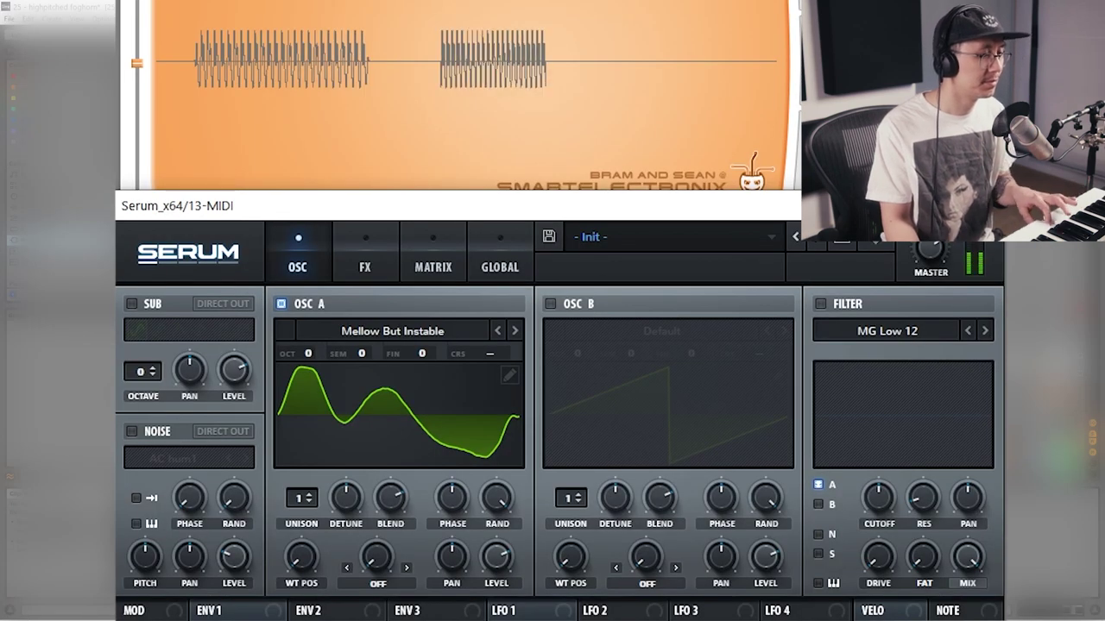
click(549, 304)
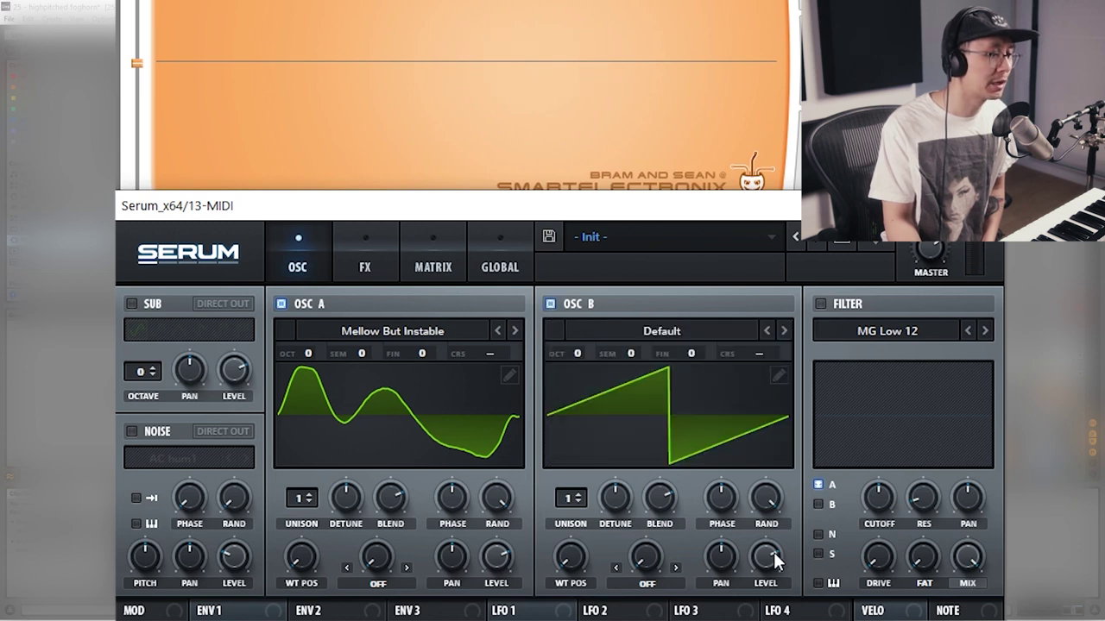
drag(773, 552, 773, 604)
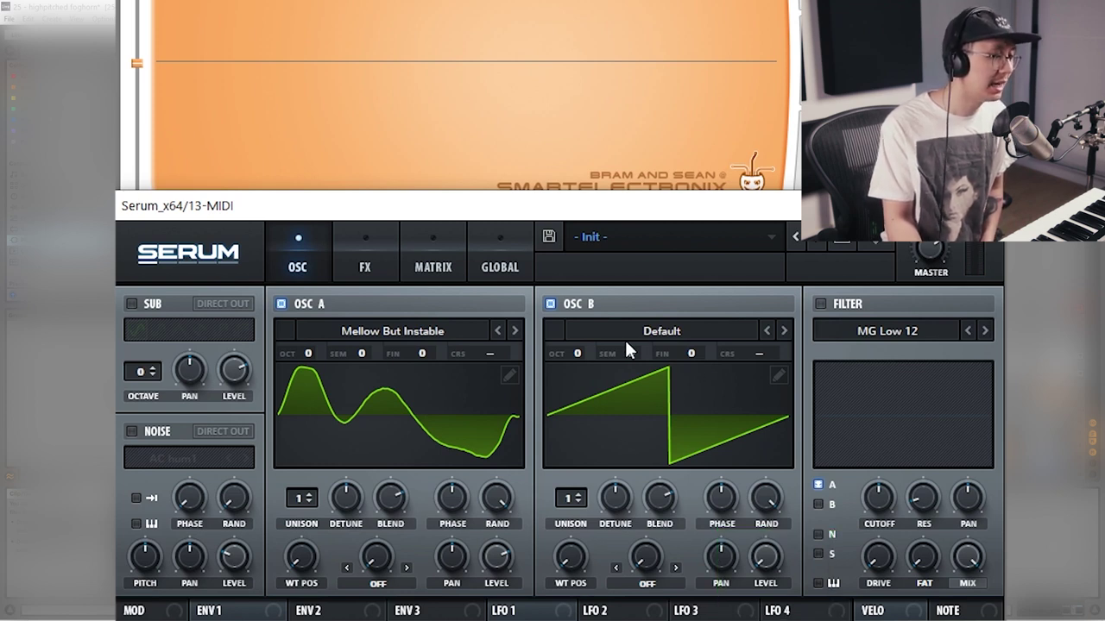
- Set oscillator A's warp mode to FM (from B)
click(379, 585)
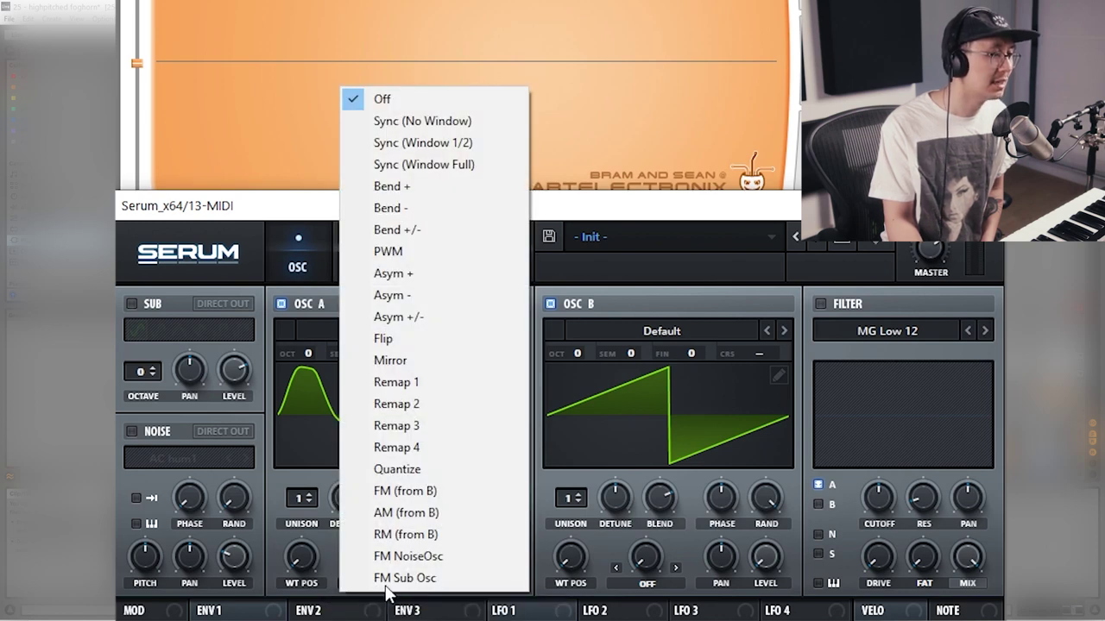
click(398, 492)
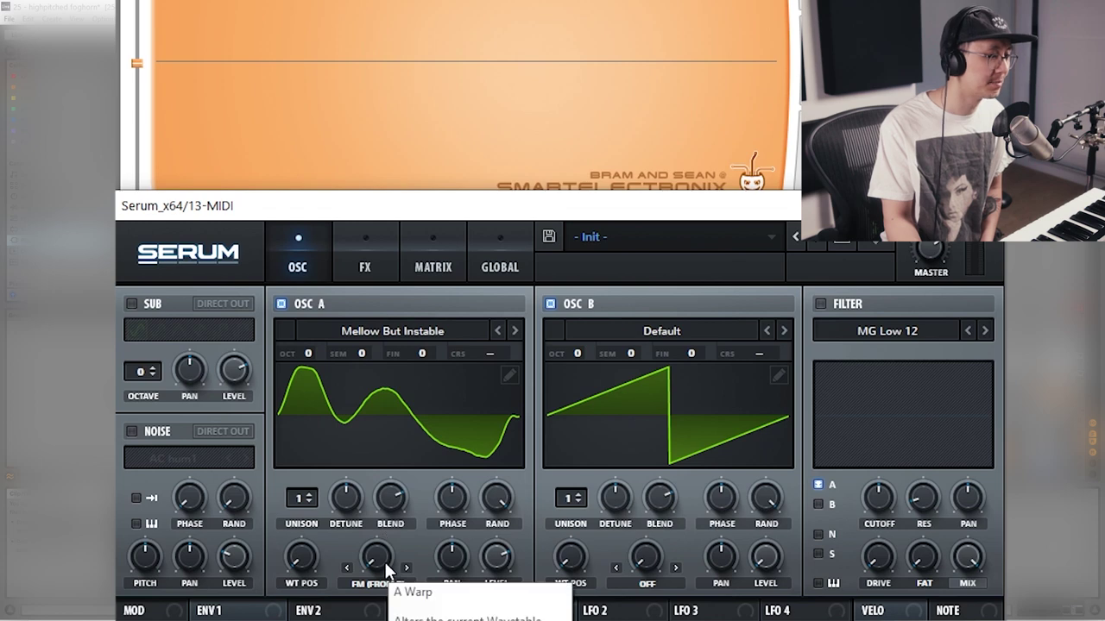
click(645, 332)
mouse_move(641, 352)
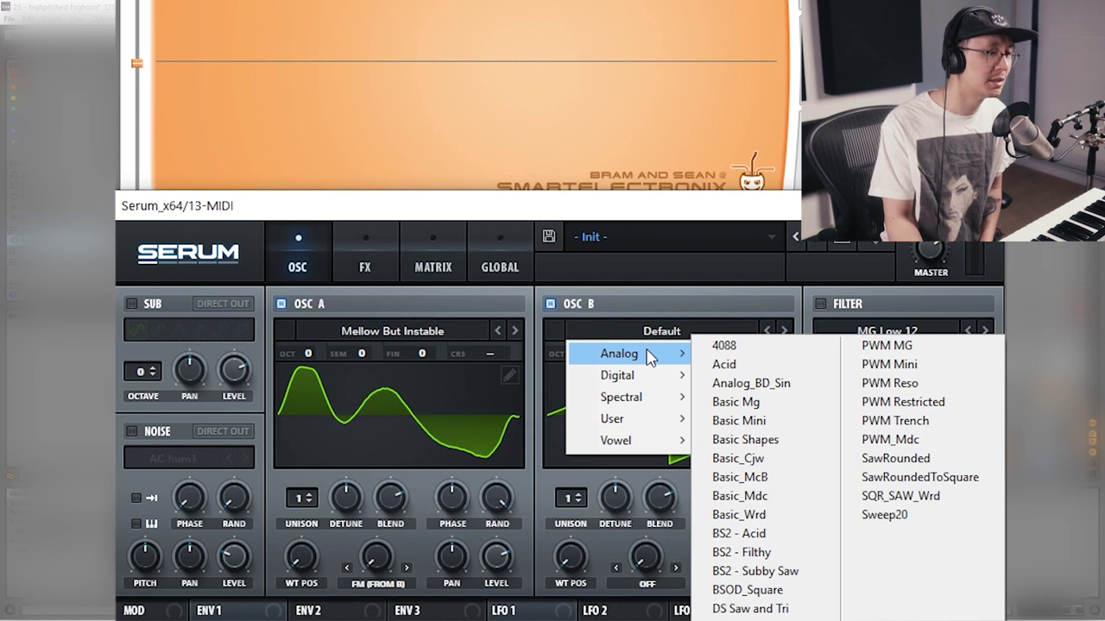
- Load Analog_BD_Sin on oscillator B and raise oscillator A's FM from B to 27%
click(746, 387)
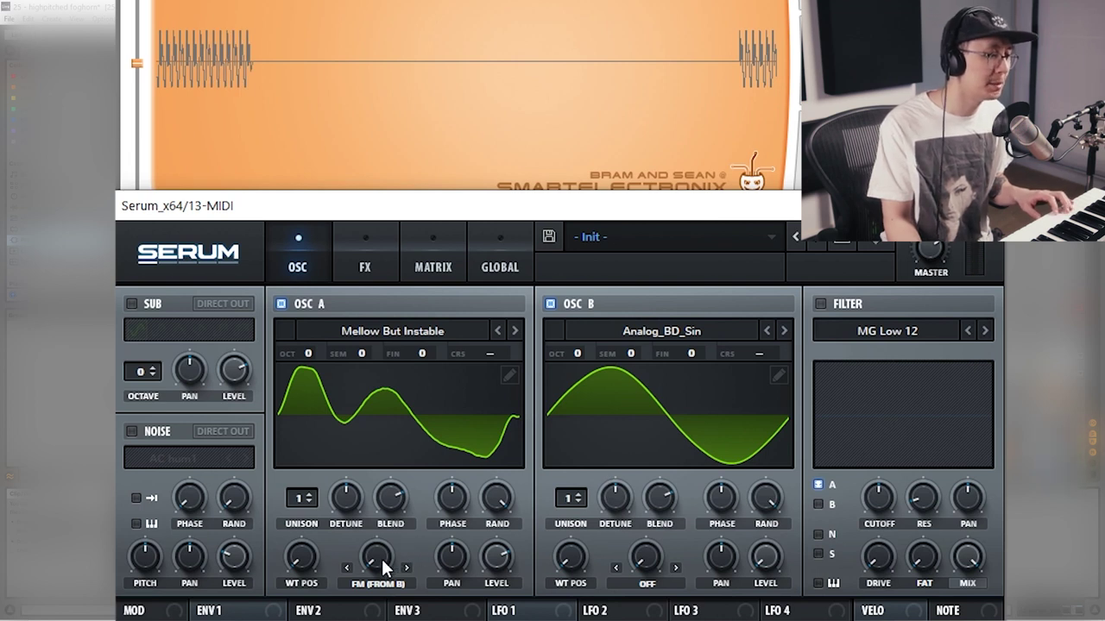
mouse_move(381, 559)
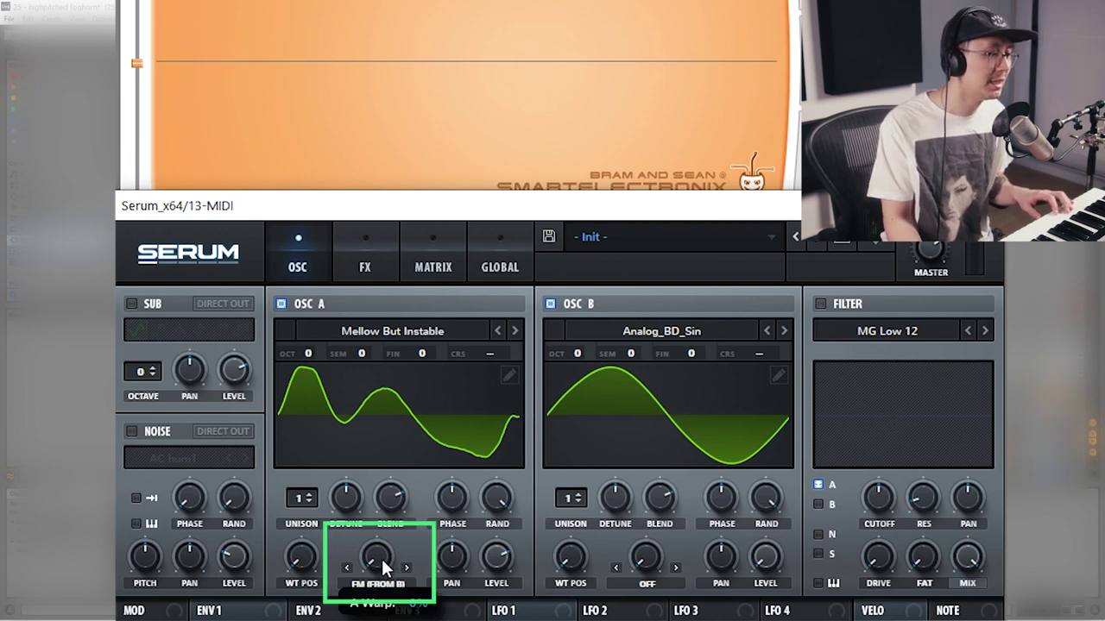
drag(381, 559, 379, 489)
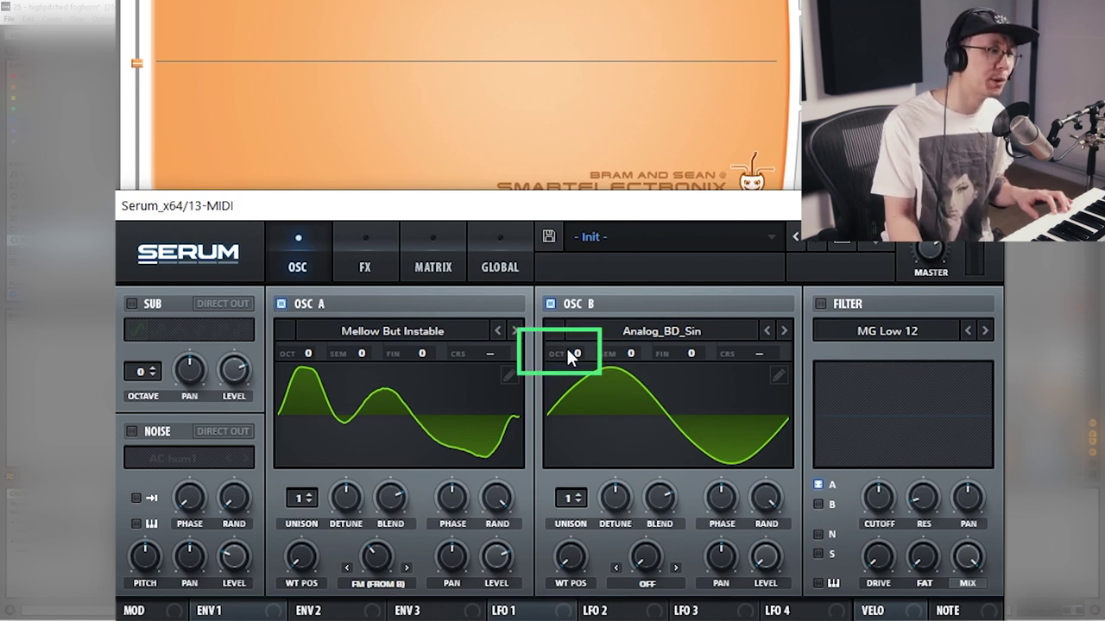
- Transpose oscillator B up to +4 octaves
mouse_move(578, 356)
drag(578, 356, 587, 316)
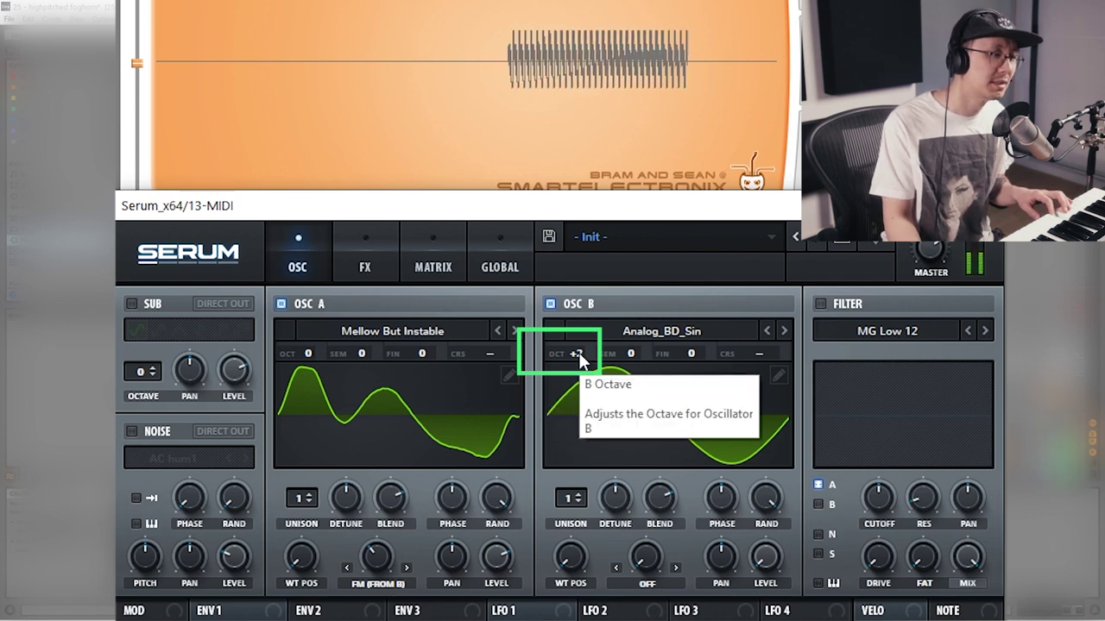
drag(580, 363, 587, 335)
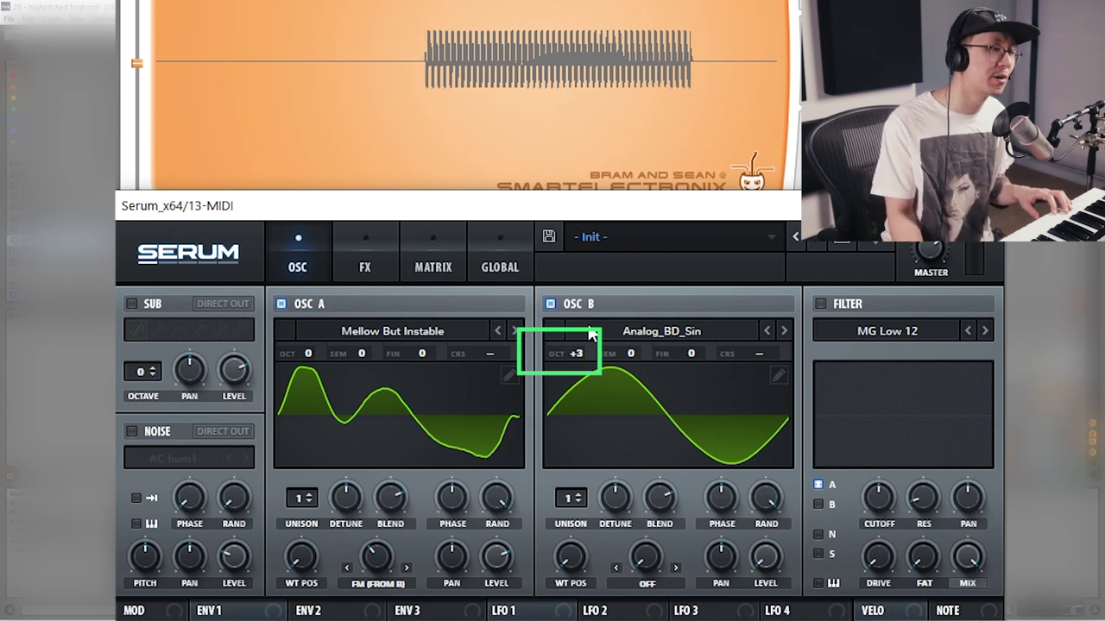
mouse_move(578, 352)
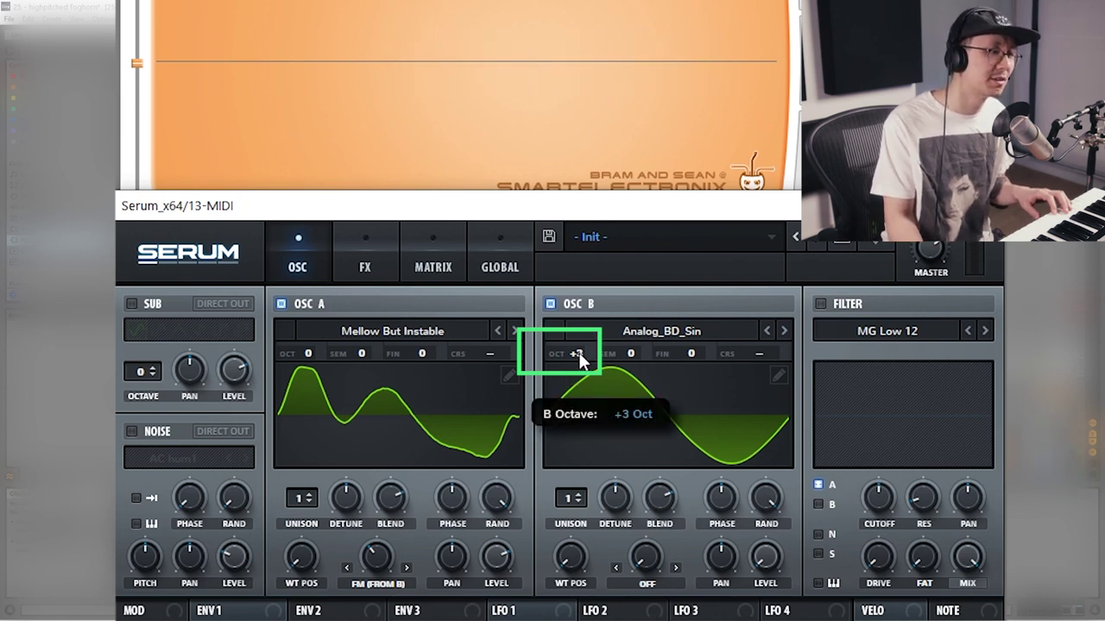
drag(583, 342, 586, 333)
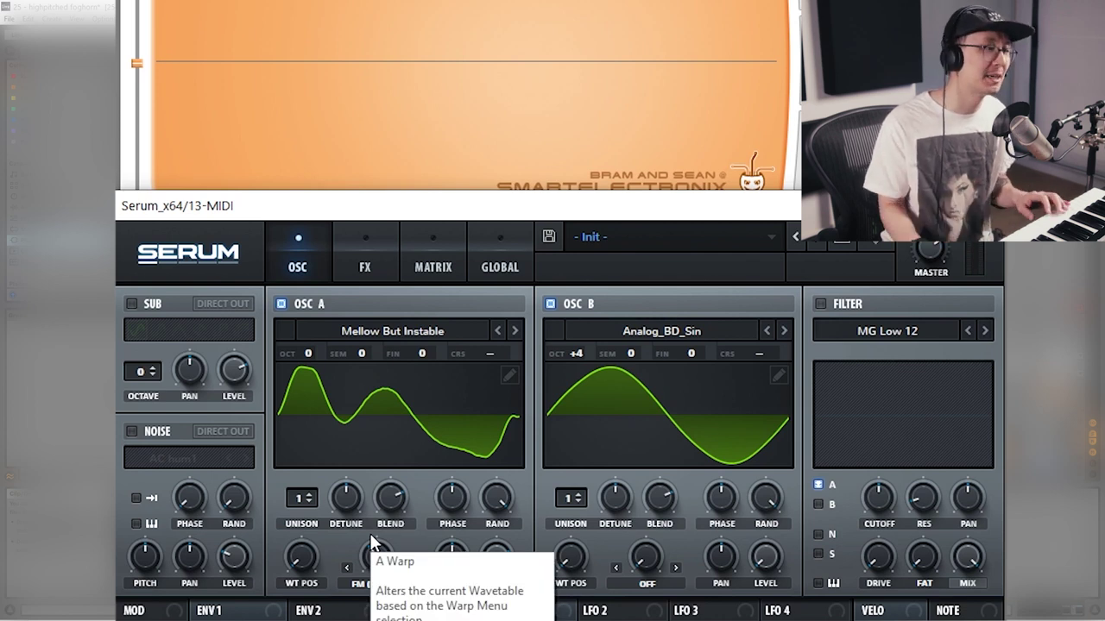
- Set oscillator A to 7 unison voices, 0.07 detune, and random phase lowered to 29%
click(310, 497)
drag(309, 498, 311, 403)
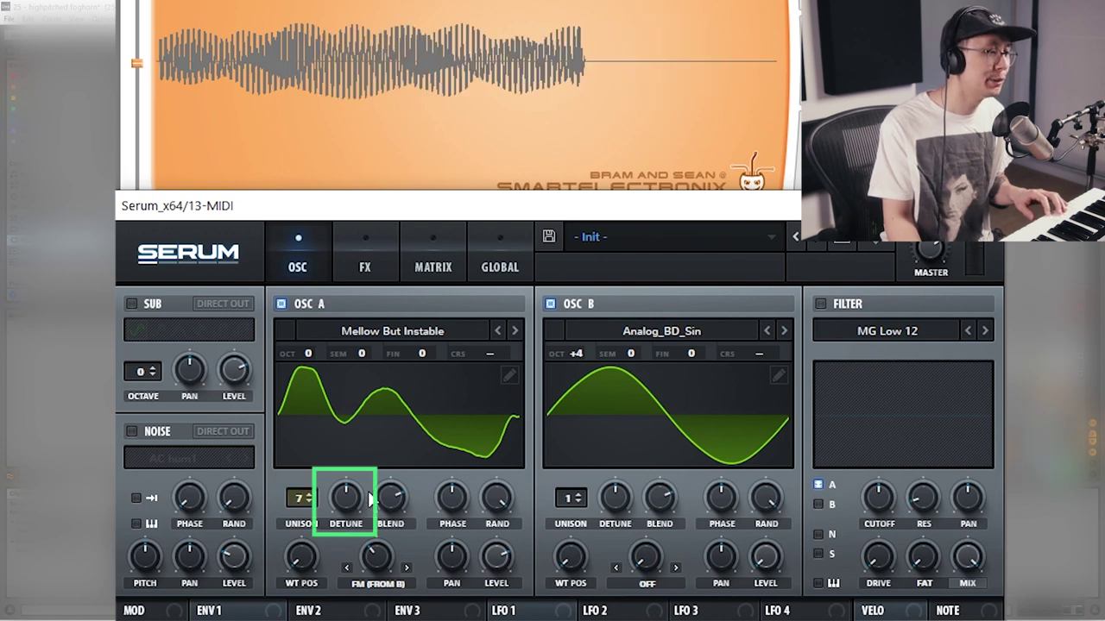
mouse_move(355, 500)
mouse_down()
mouse_move(354, 550)
mouse_move(360, 501)
mouse_up()
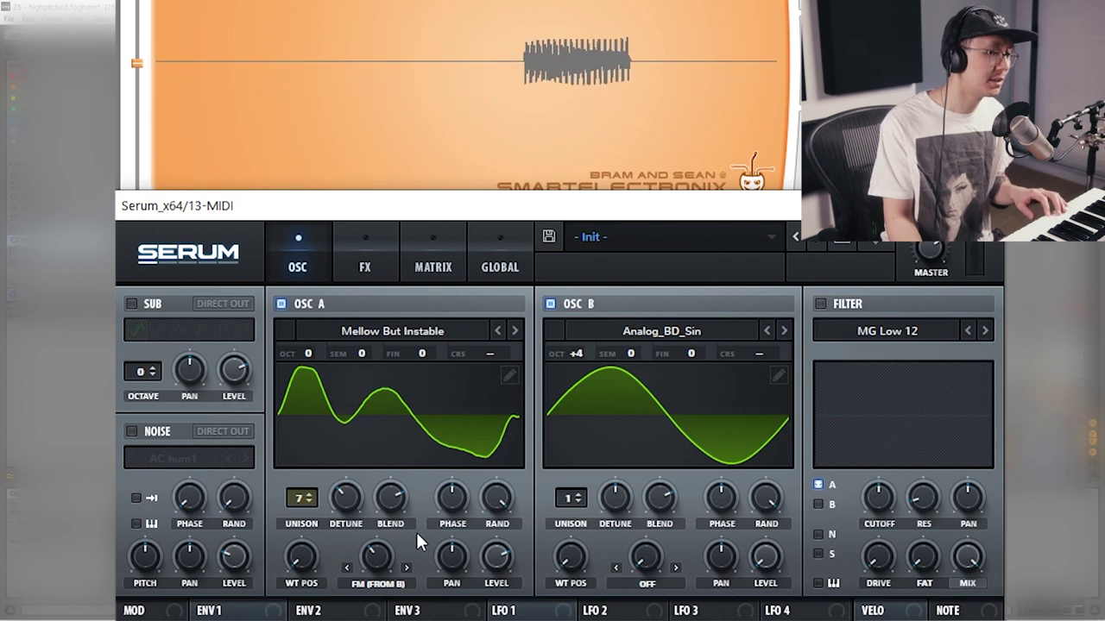
drag(498, 501, 499, 608)
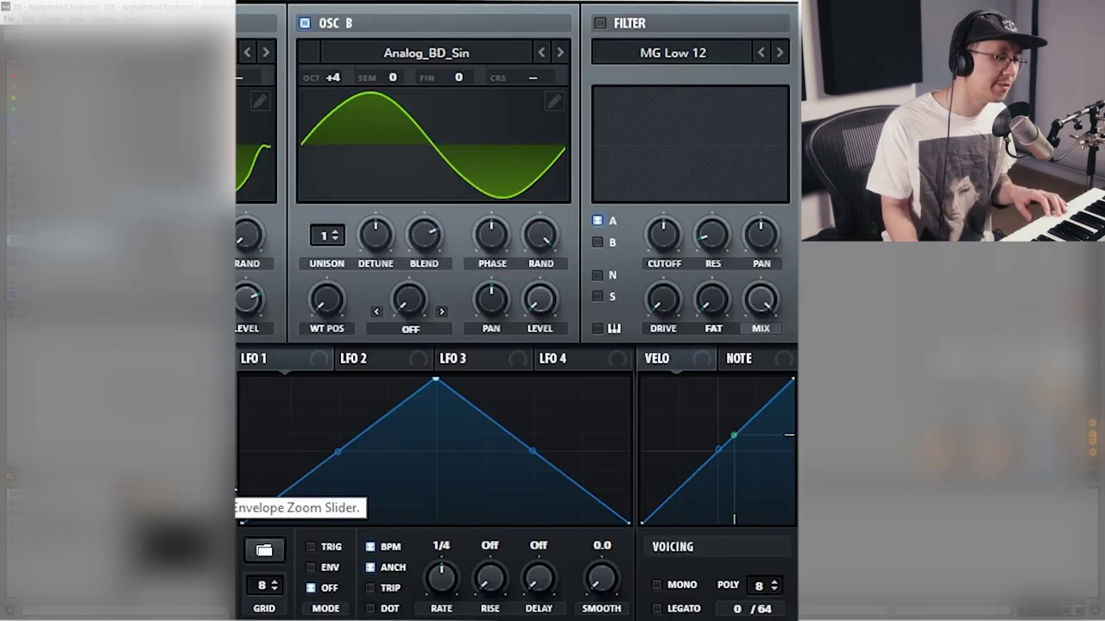
- Switch LFO 1 to envelope mode with a 2-bar rate
mouse_move(266, 360)
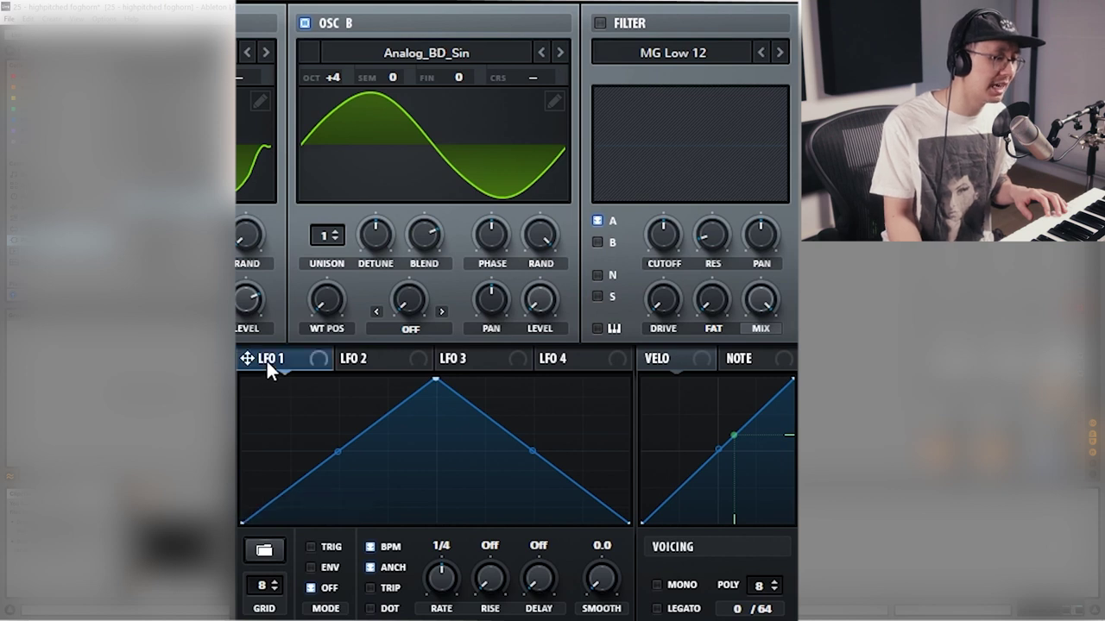
click(311, 569)
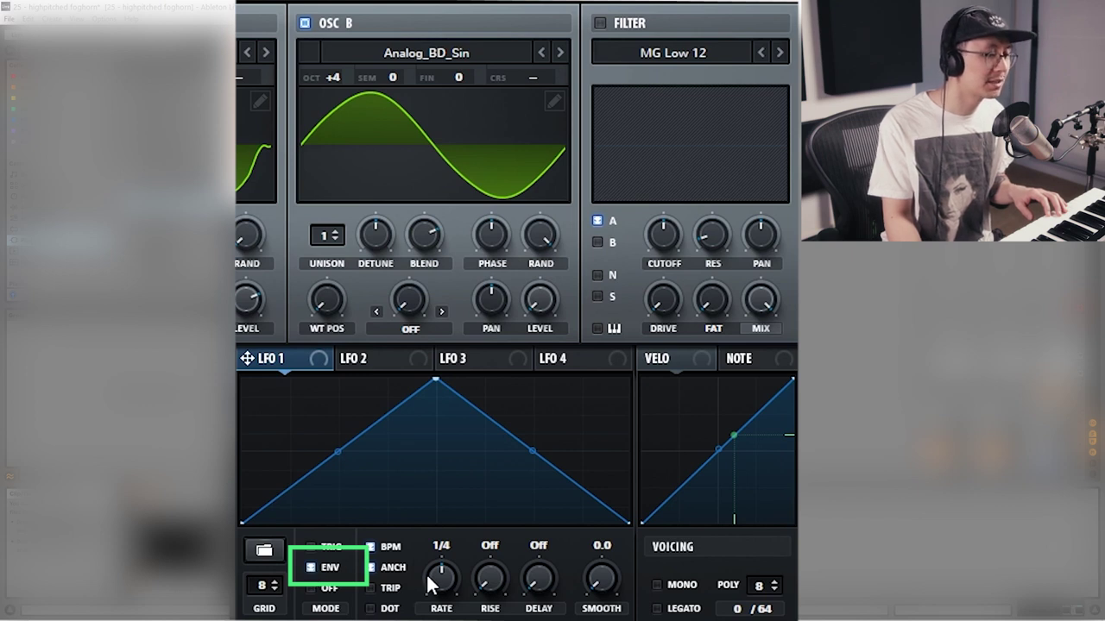
drag(439, 580, 435, 615)
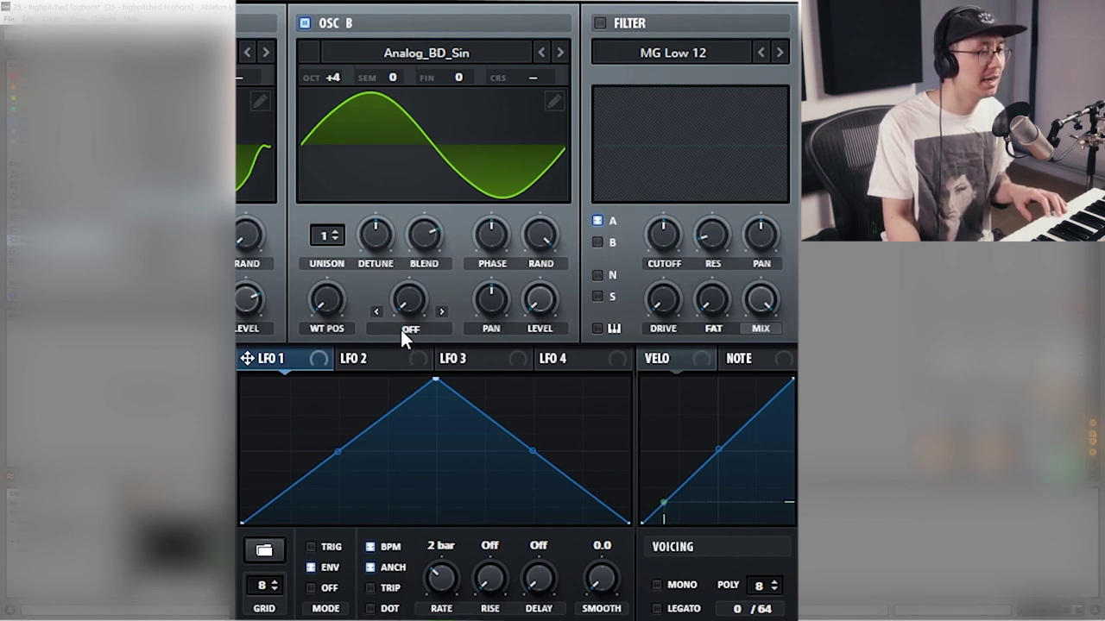
- Enable the filter, route LFO 1 to its cutoff, and lower the cutoff frequency
click(599, 25)
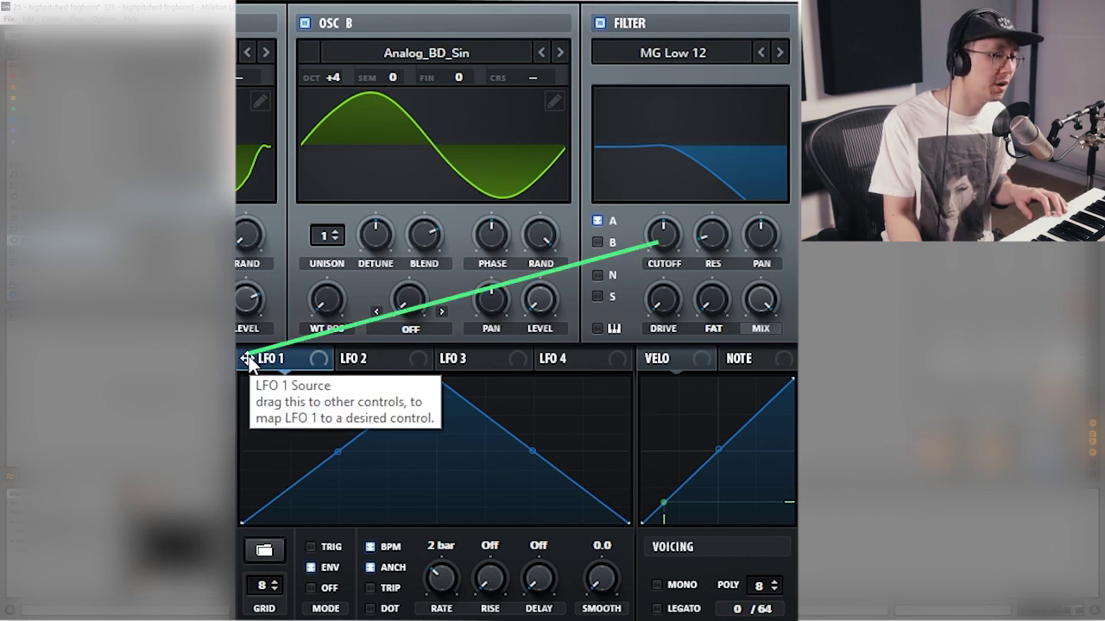
drag(248, 360, 660, 239)
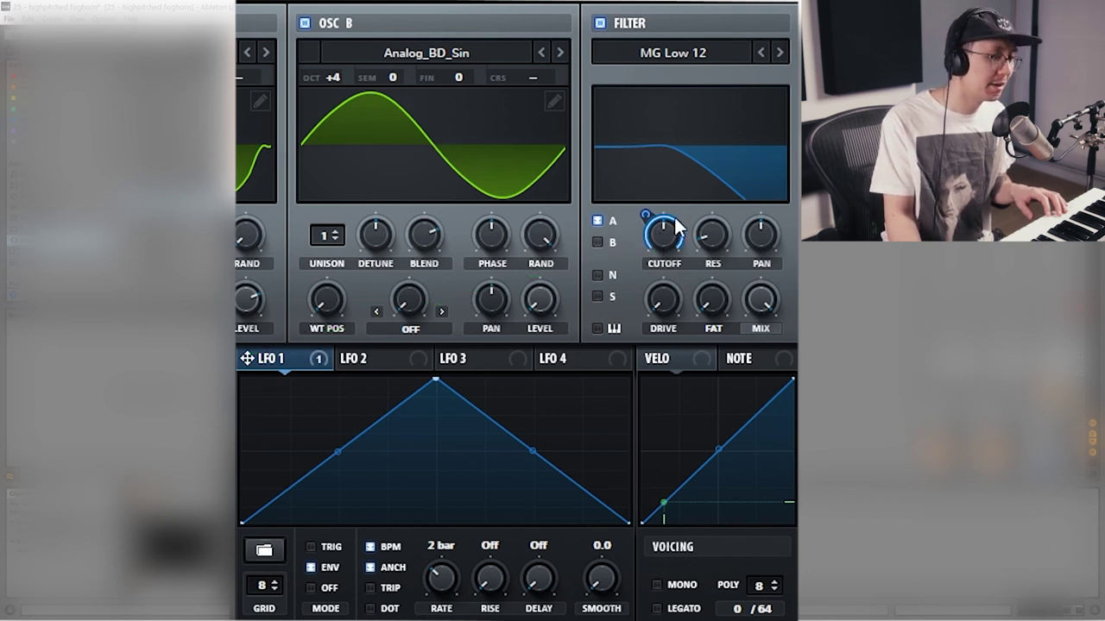
right_click(658, 240)
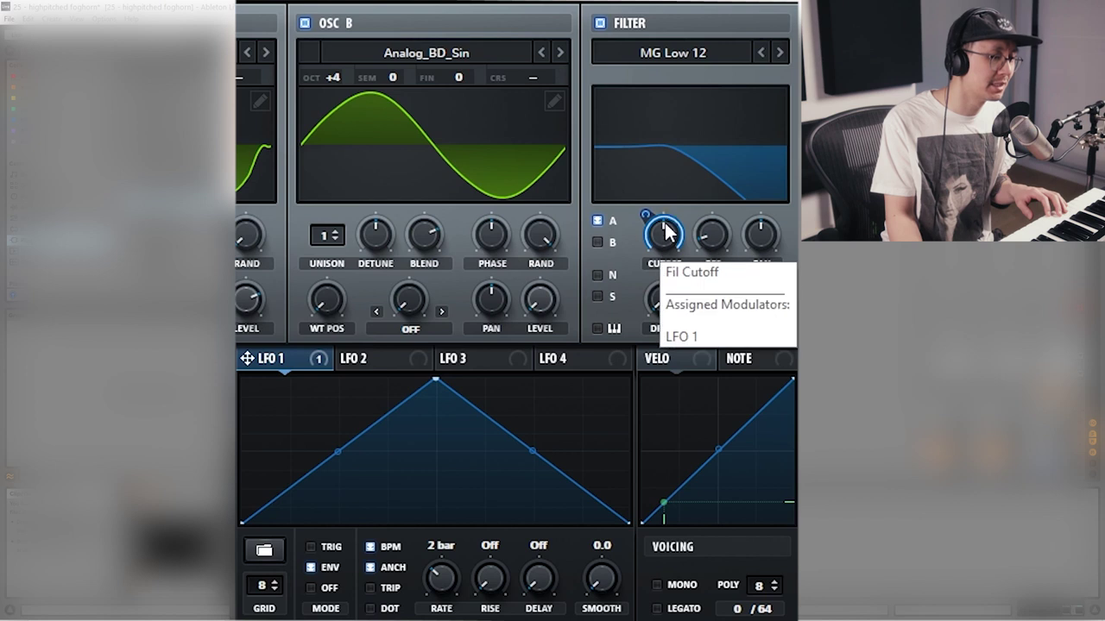
click(668, 233)
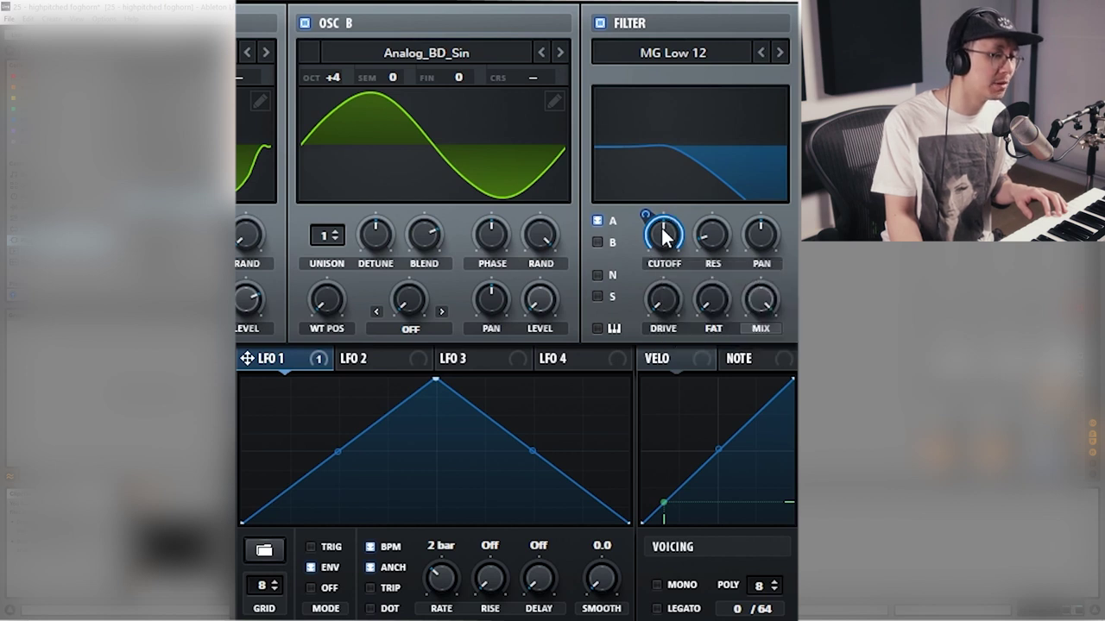
right_click(662, 237)
right_click(663, 234)
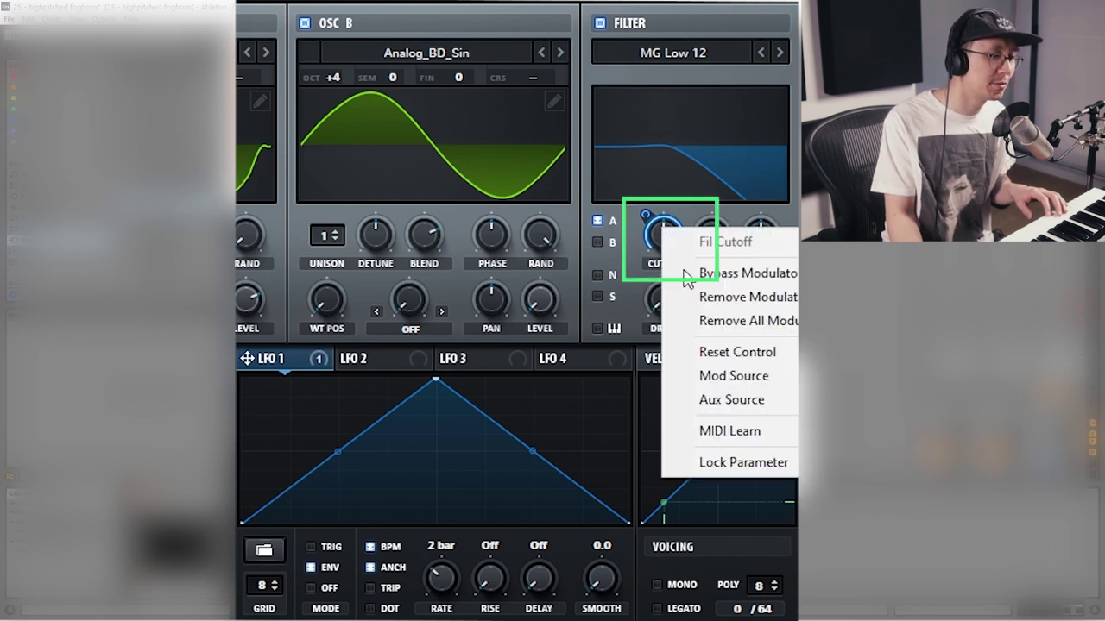
click(703, 319)
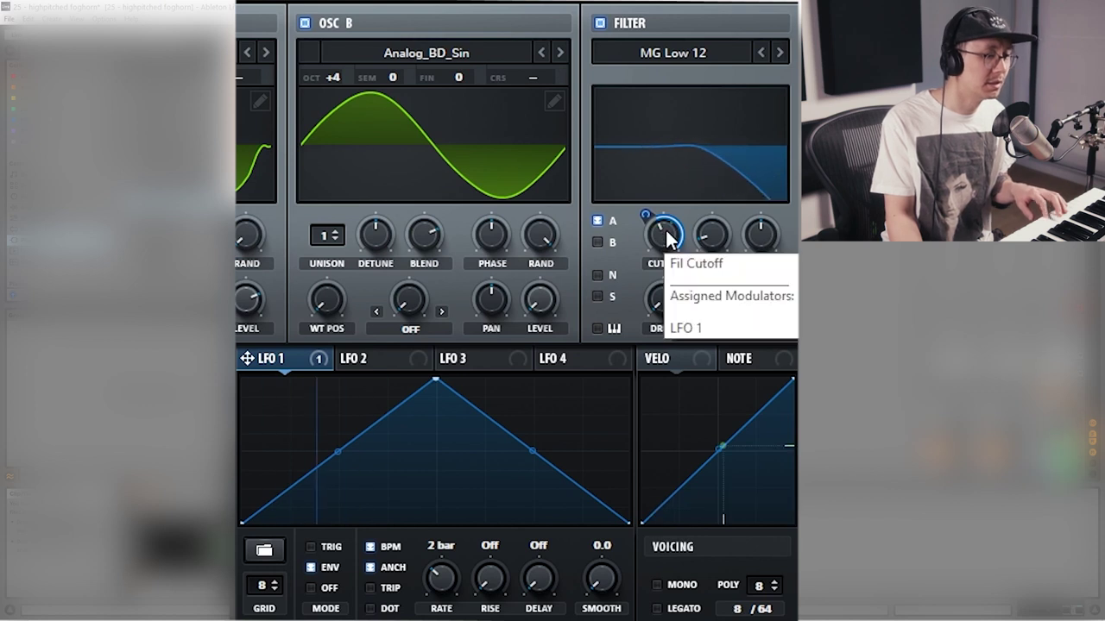
drag(667, 239, 647, 216)
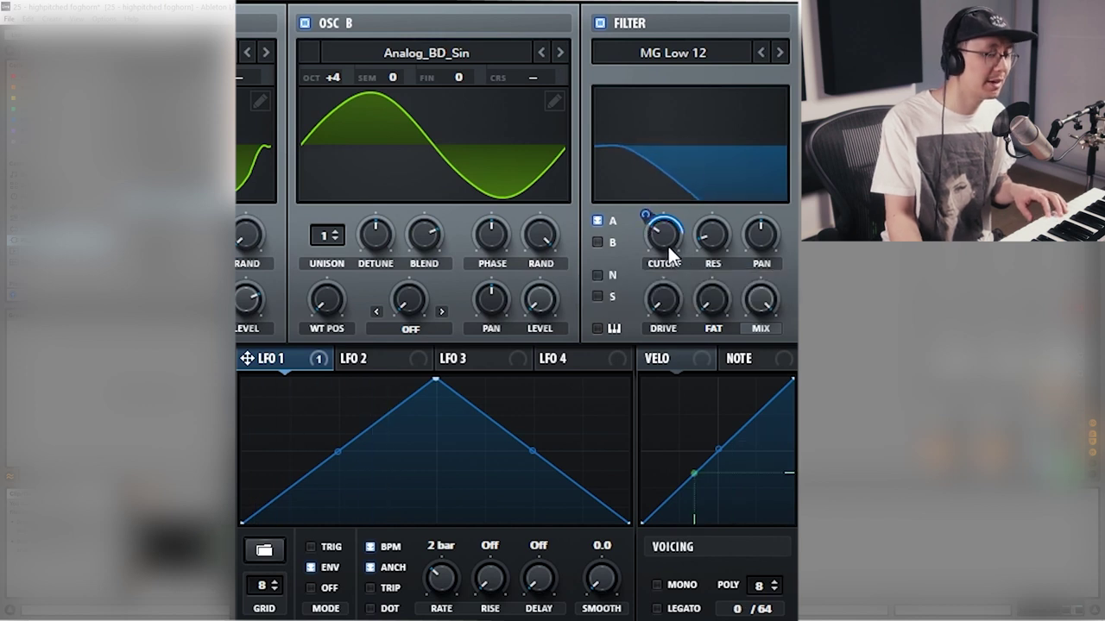
- Change the filter type to Normal > MG Low 6
click(717, 57)
mouse_move(706, 80)
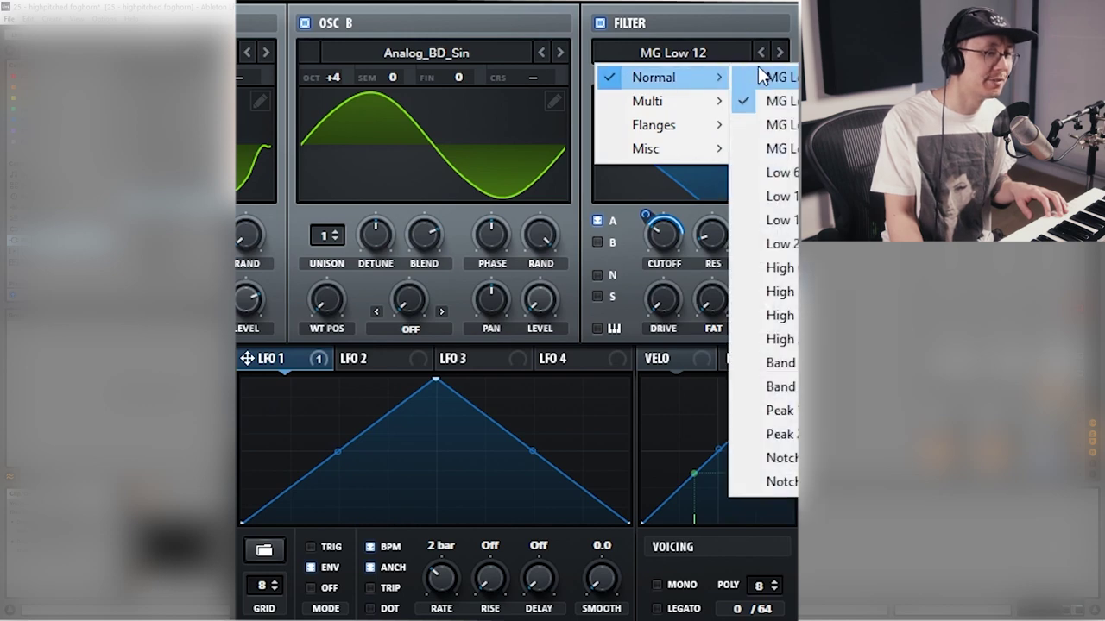
click(780, 77)
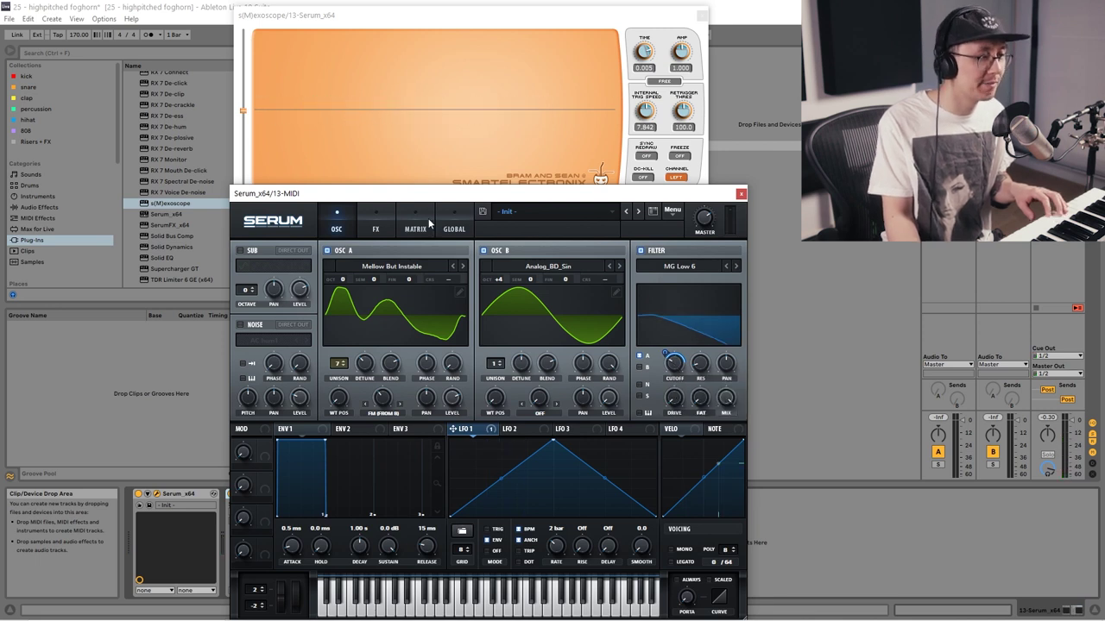
- Enable Distortion with drive at 91%, then add a Reverb to the FX chain
click(375, 226)
click(246, 268)
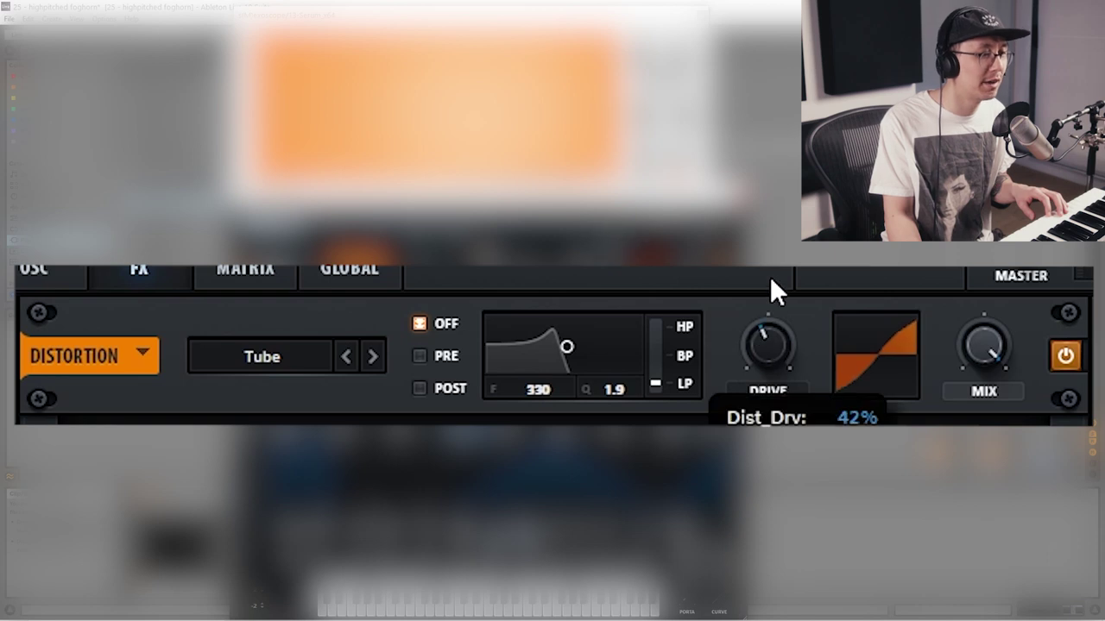
drag(772, 281, 772, 208)
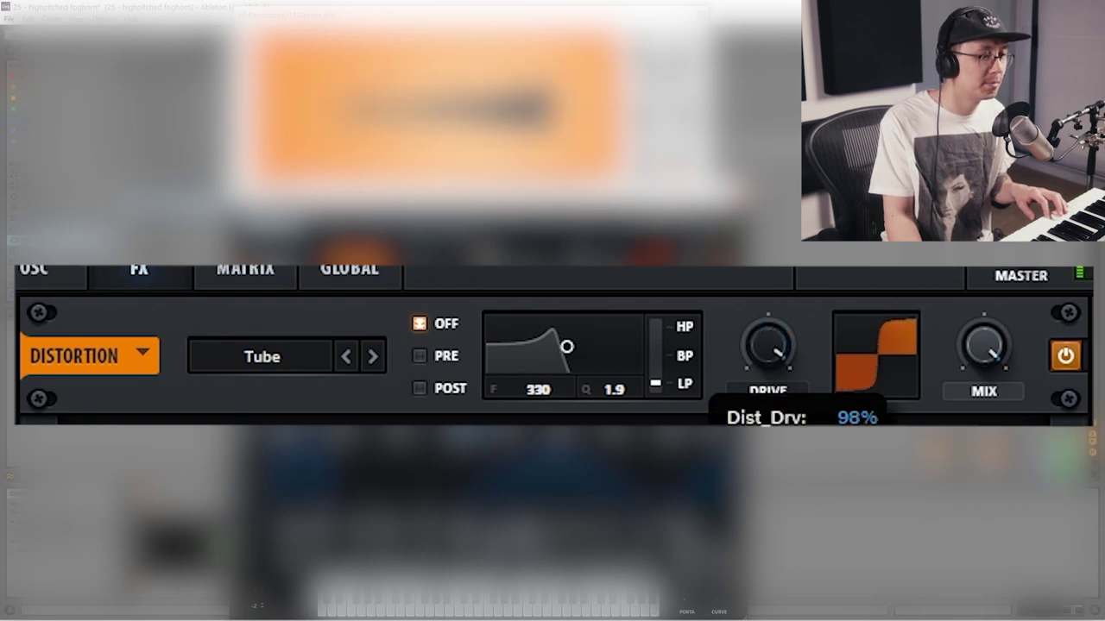
drag(767, 345, 772, 337)
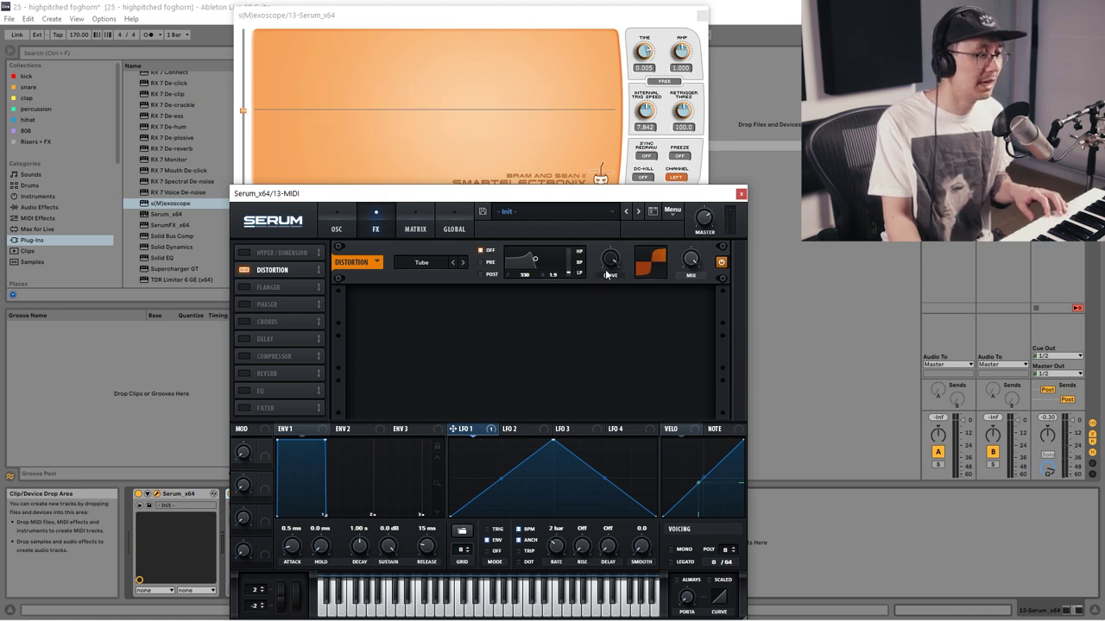
click(244, 373)
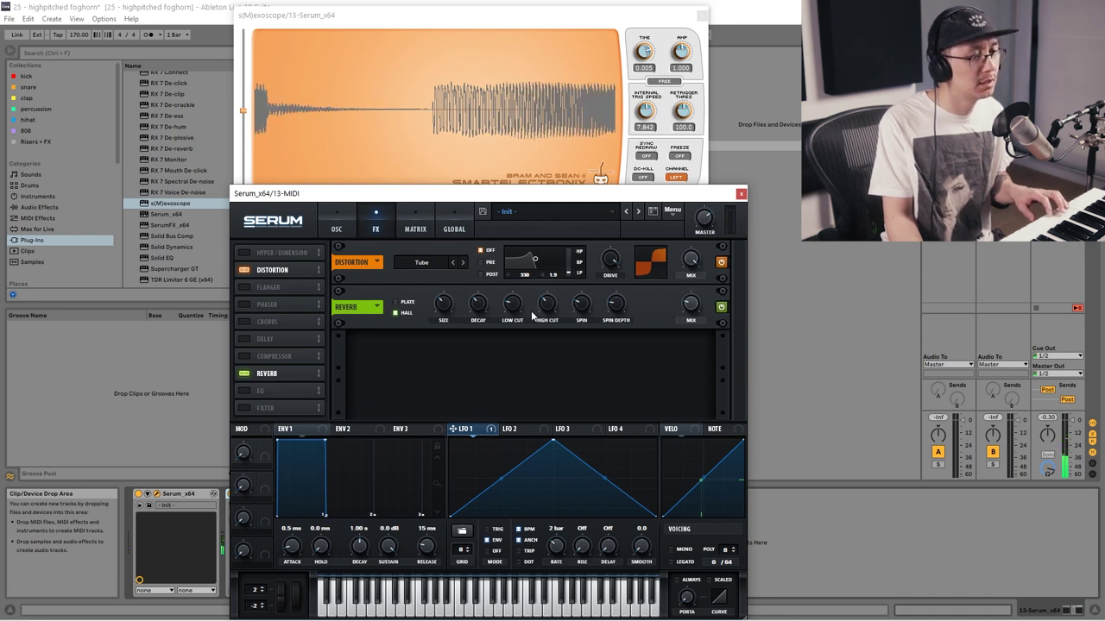
- Move LFO 1's peak earlier so it rises fast and falls slowly
click(338, 227)
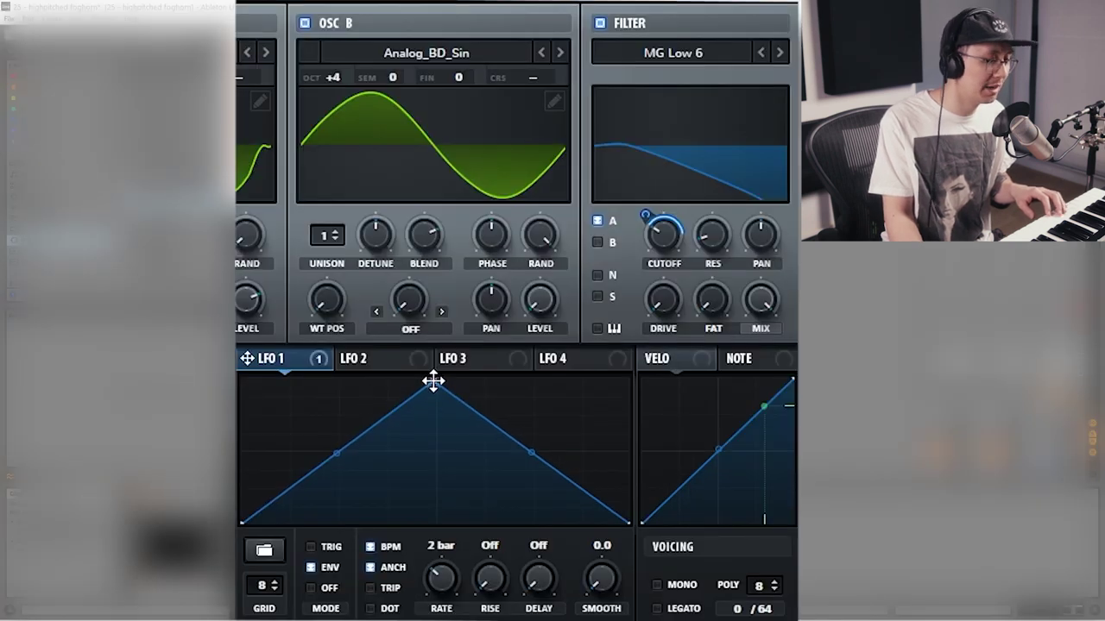
drag(432, 377, 329, 298)
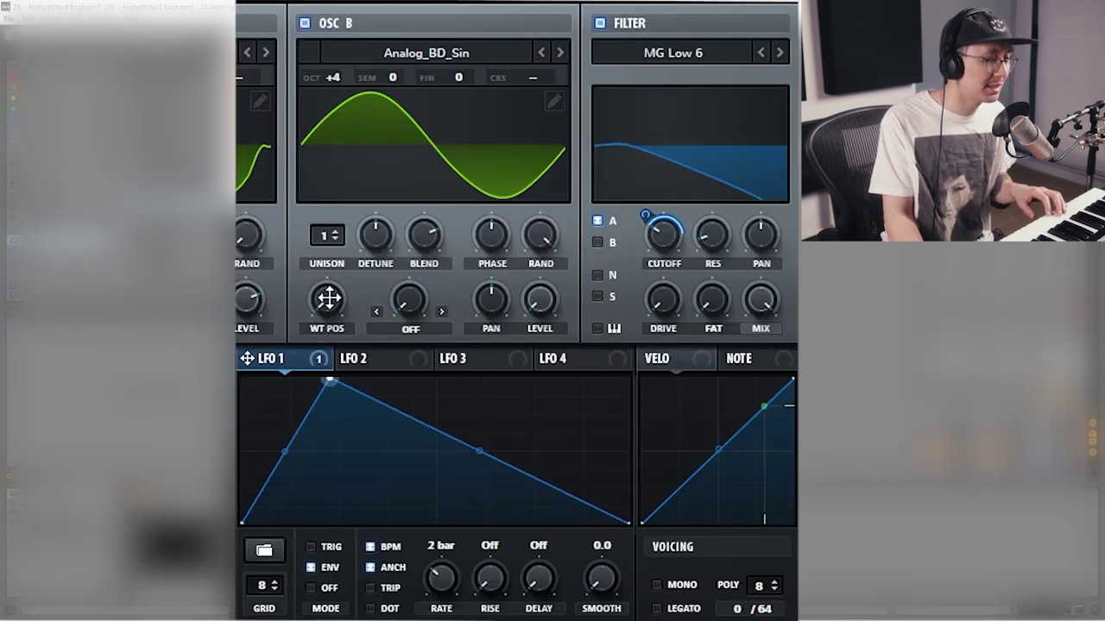
mouse_move(329, 383)
mouse_down()
mouse_move(387, 341)
mouse_move(414, 361)
mouse_move(328, 357)
mouse_move(345, 357)
mouse_move(355, 379)
mouse_move(382, 377)
mouse_move(344, 382)
mouse_up()
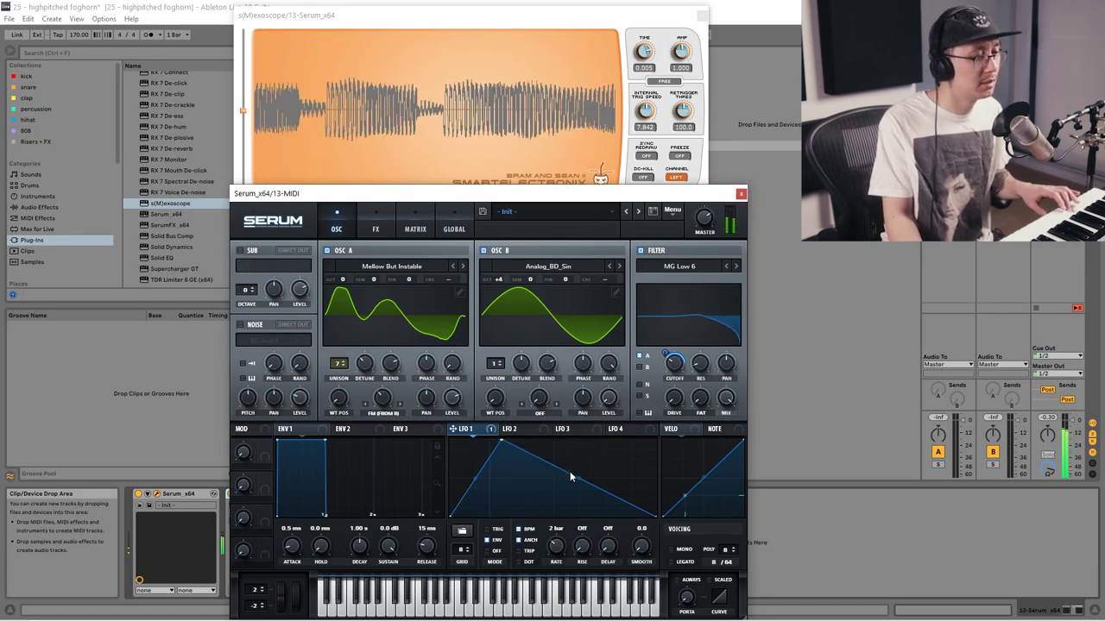
- Route LFO 1 to OSC A's FM and filter cutoff, and raise WT position
drag(451, 429, 386, 403)
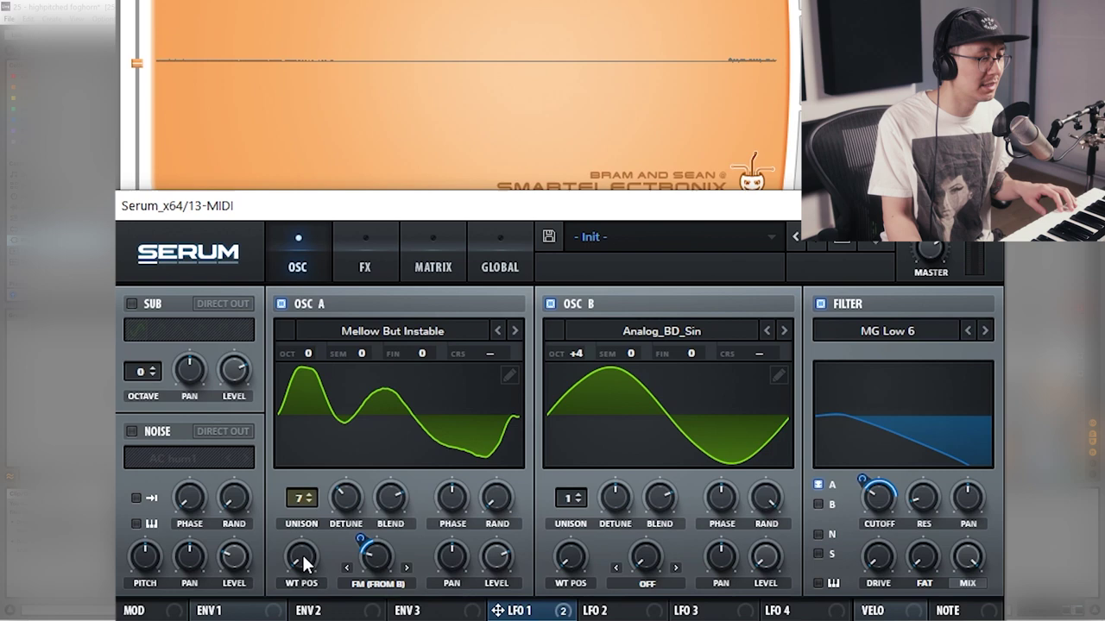
drag(303, 553, 305, 443)
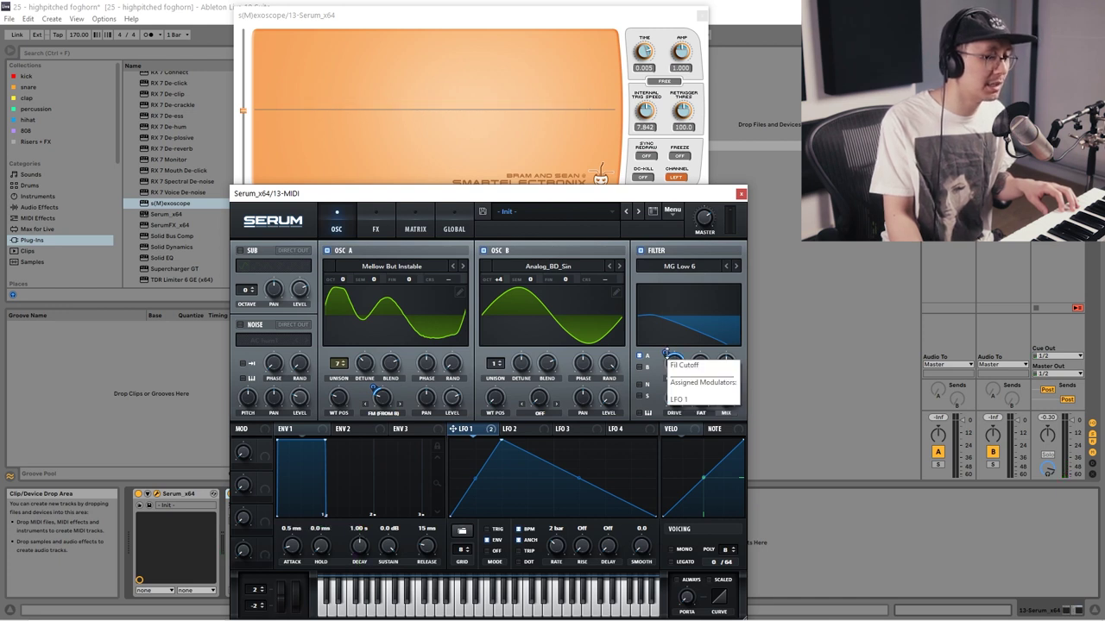
drag(665, 354, 667, 369)
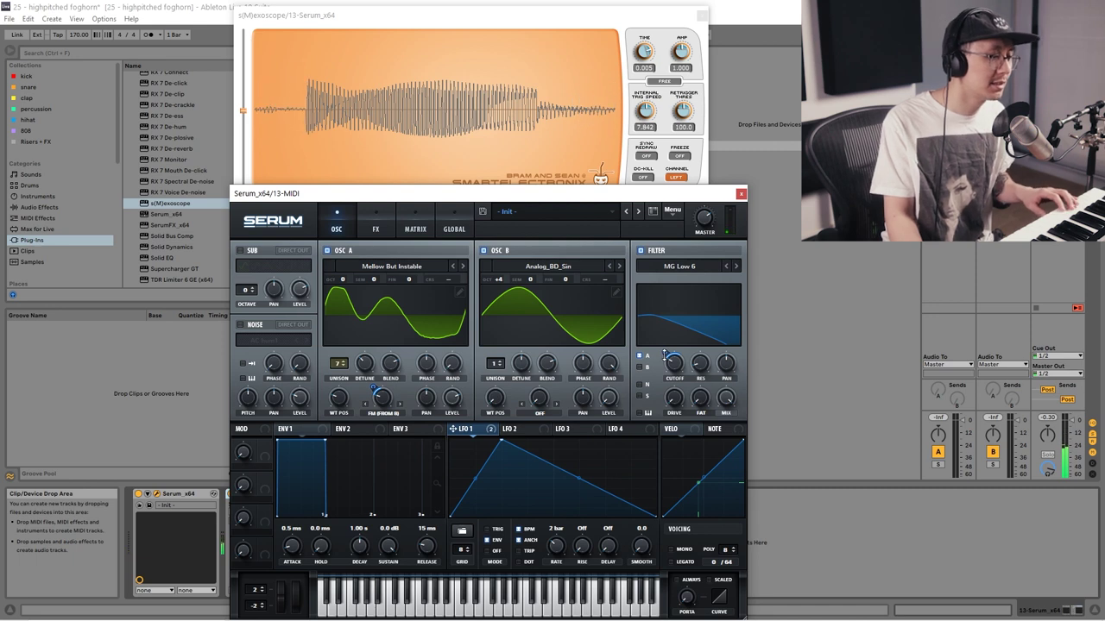
- Route LFO 2 to the filter cutoff and raise its LFO Delay for a late start
click(523, 429)
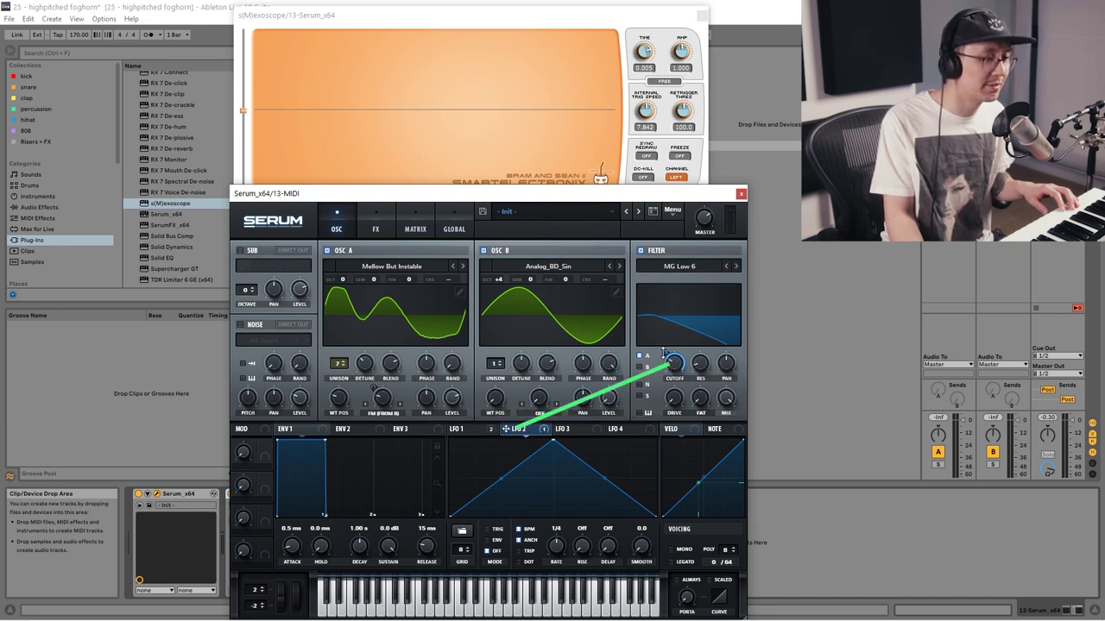
drag(664, 354, 666, 360)
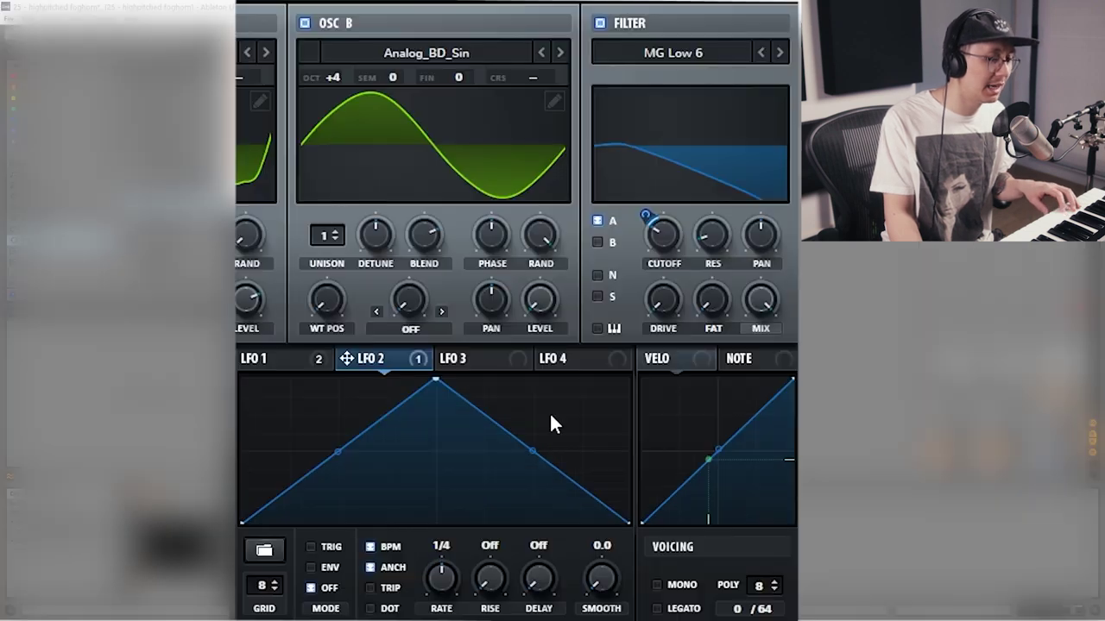
drag(539, 582, 540, 412)
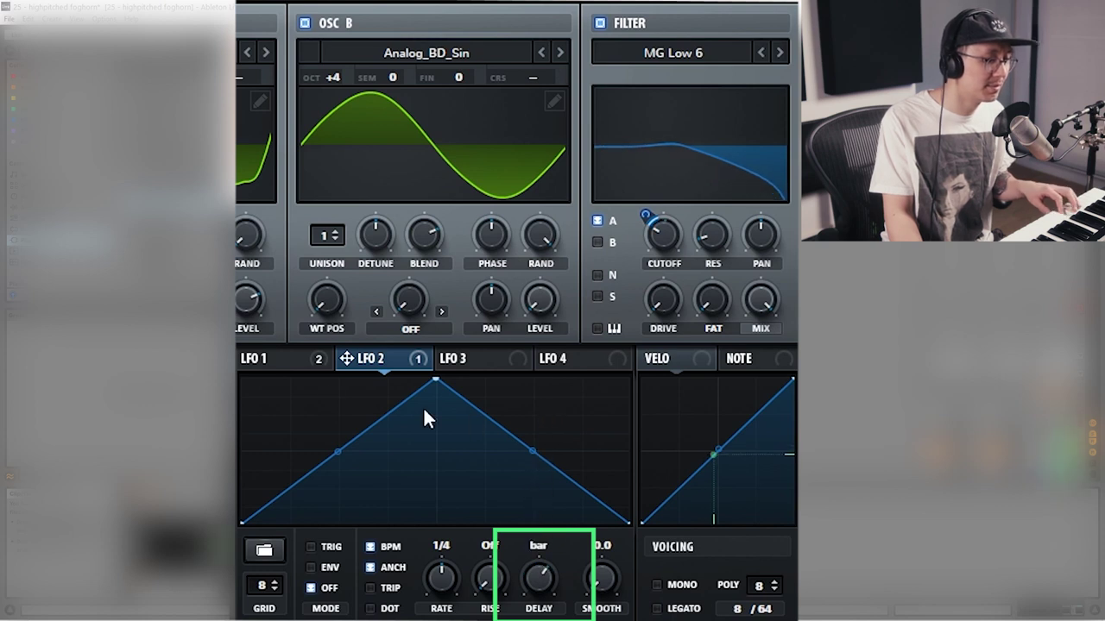
click(295, 361)
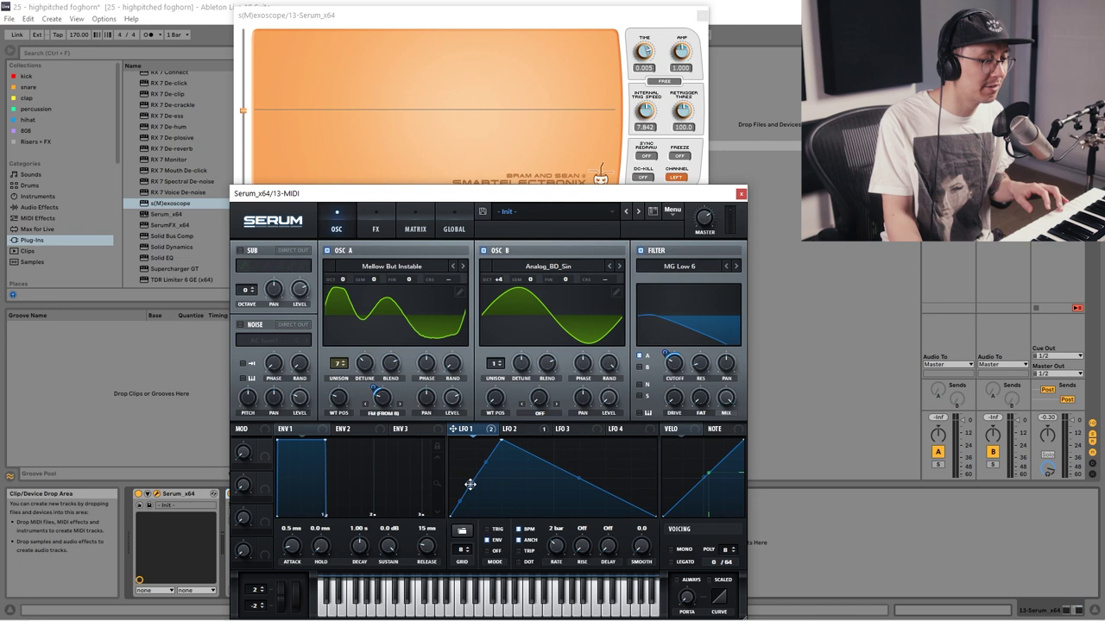
- Raise LFO 1's starting point and add slight filter resonance
drag(449, 515, 445, 464)
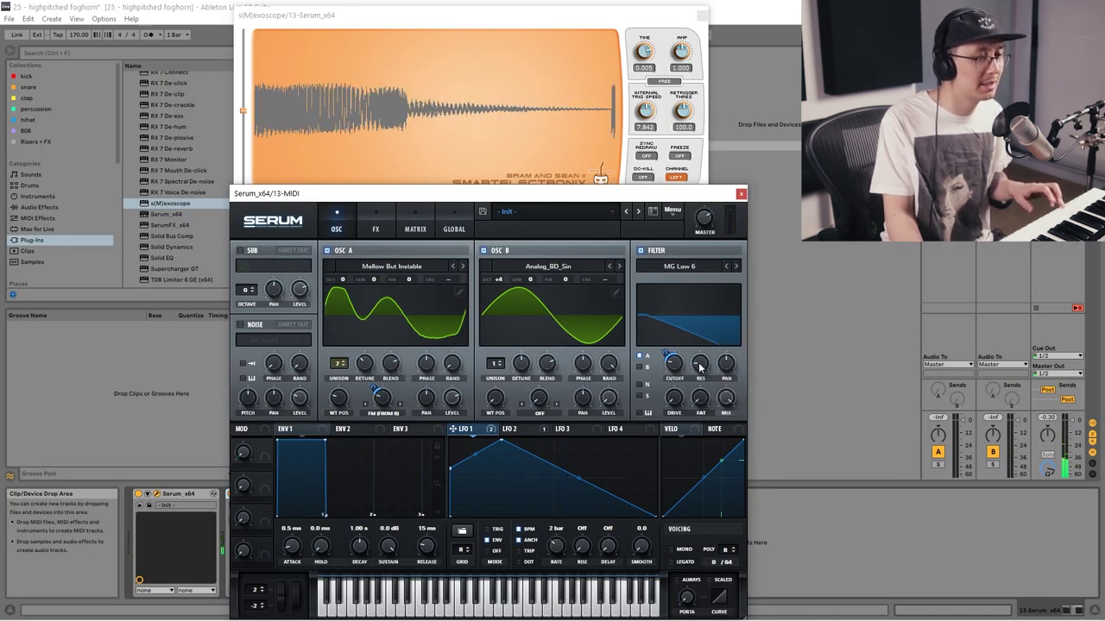
drag(703, 369, 704, 373)
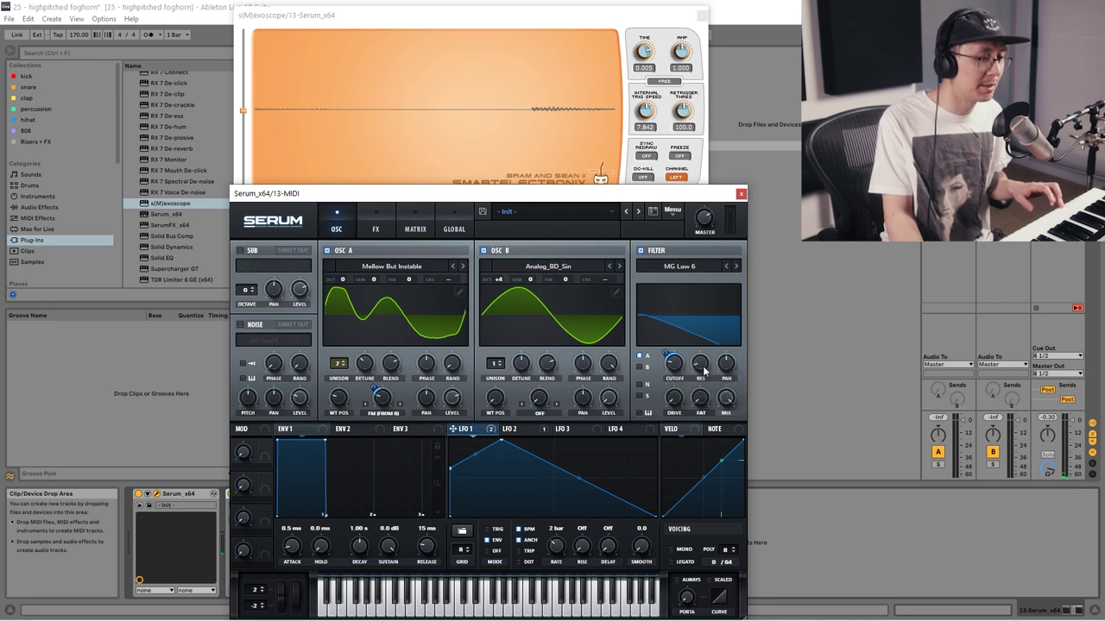
mouse_move(677, 391)
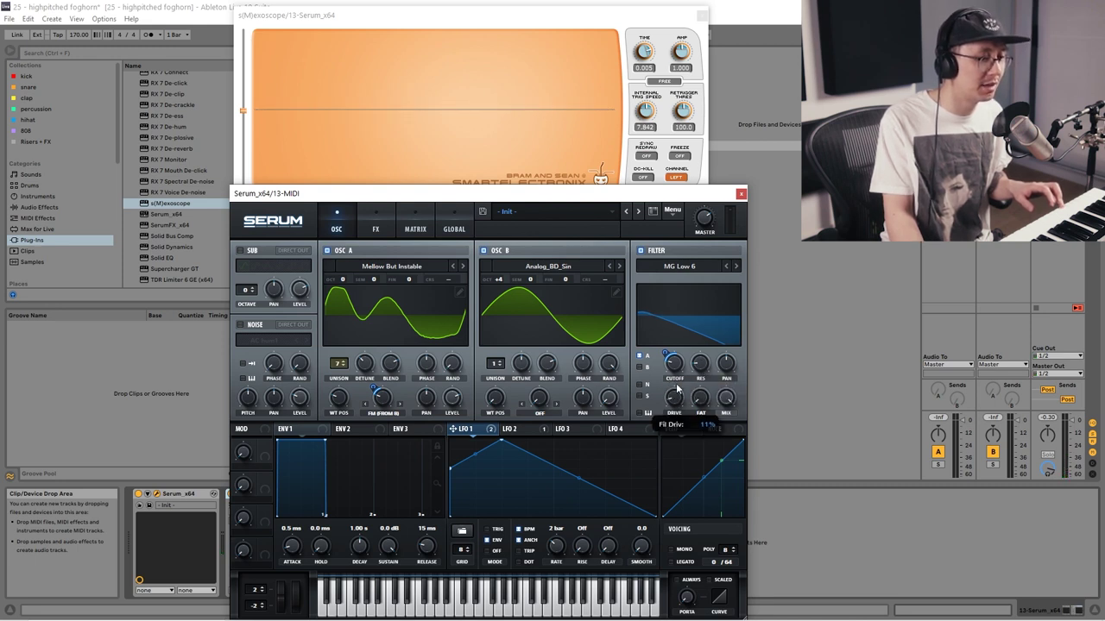
scroll(678, 391, down, 2)
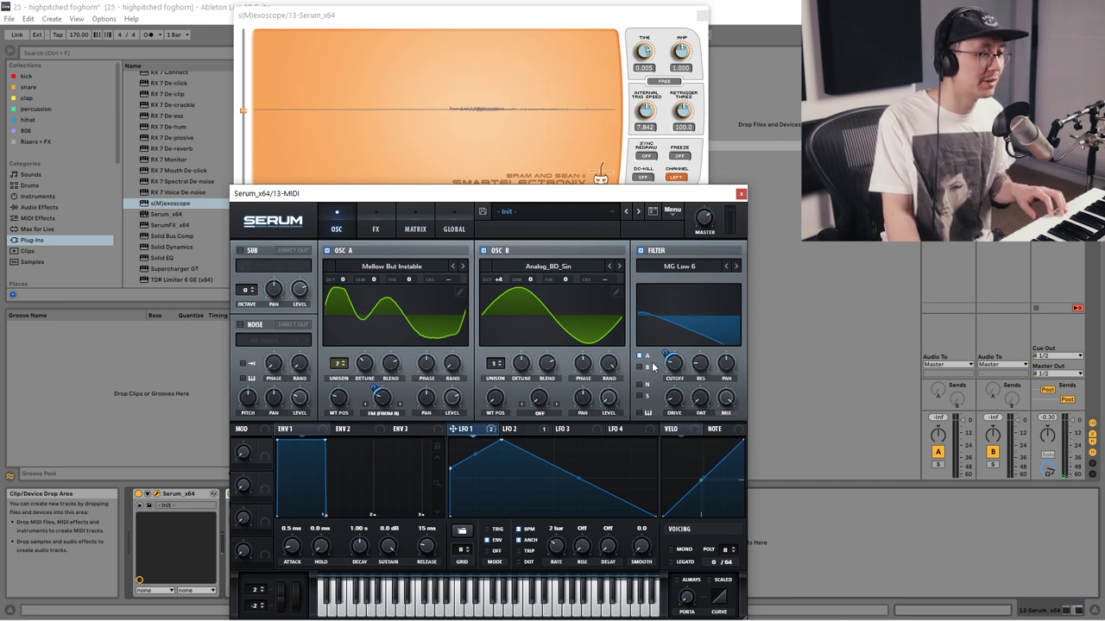
click(390, 268)
mouse_move(387, 279)
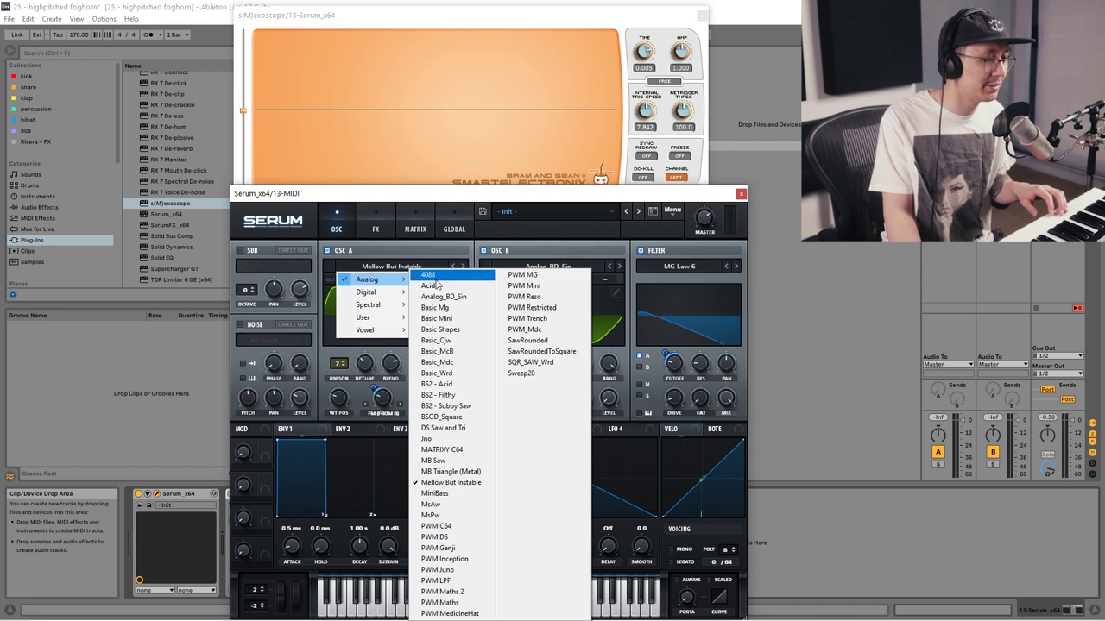
click(440, 538)
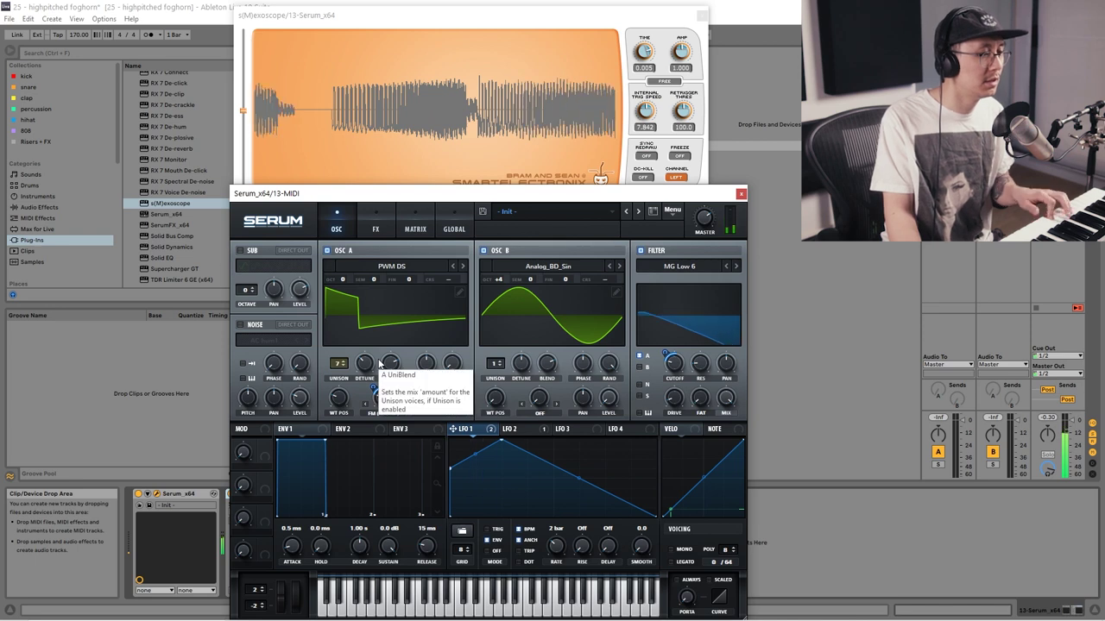
click(391, 266)
click(533, 303)
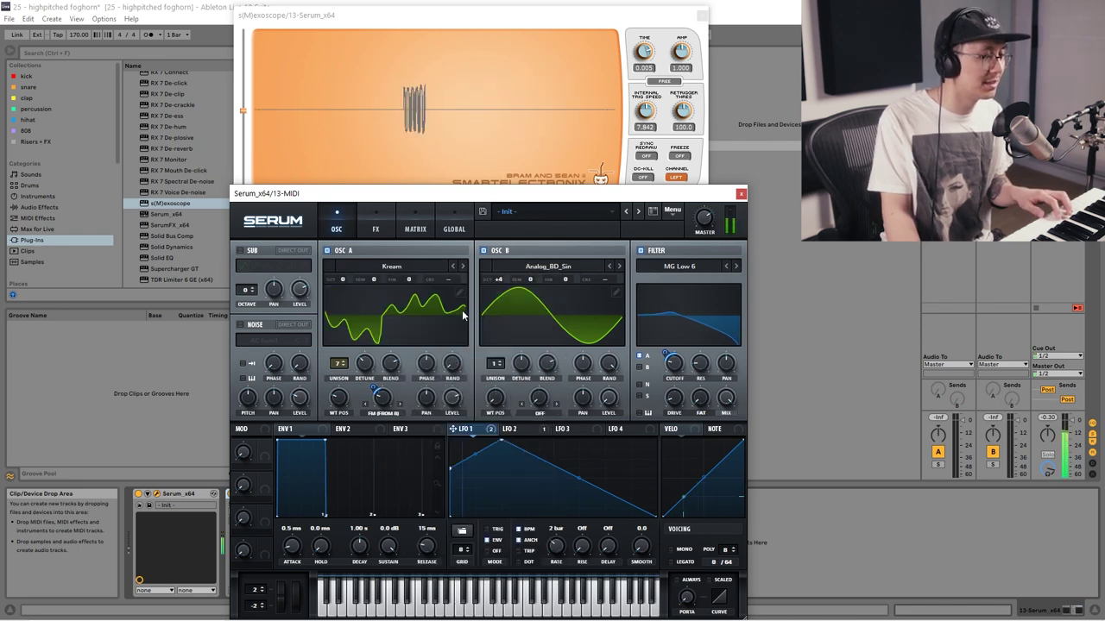
click(406, 263)
mouse_move(396, 295)
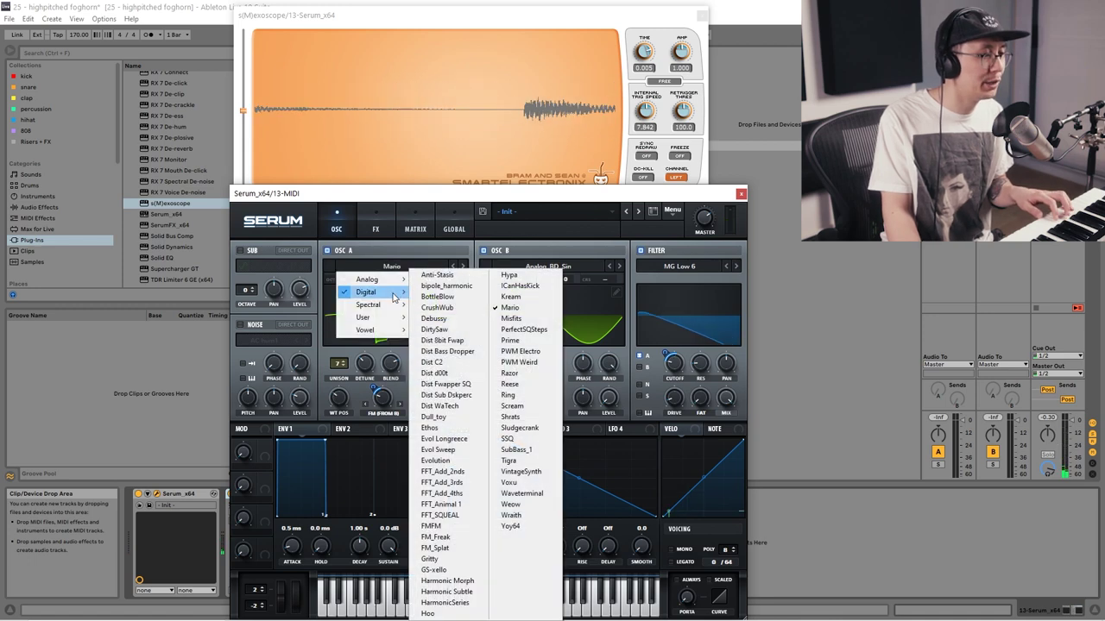
click(507, 307)
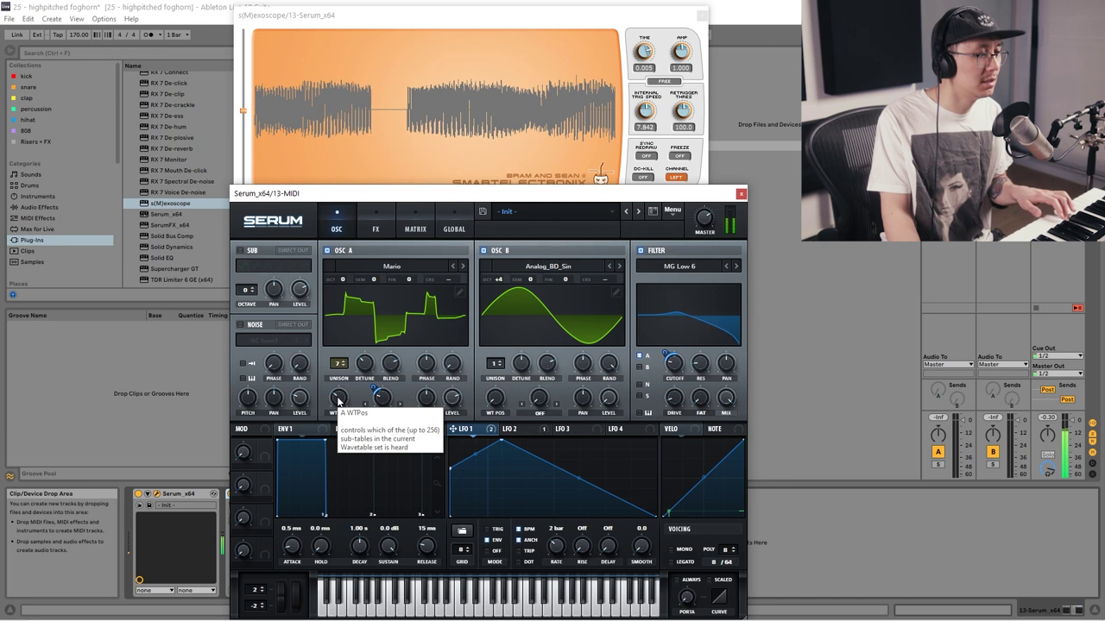
drag(338, 402, 339, 364)
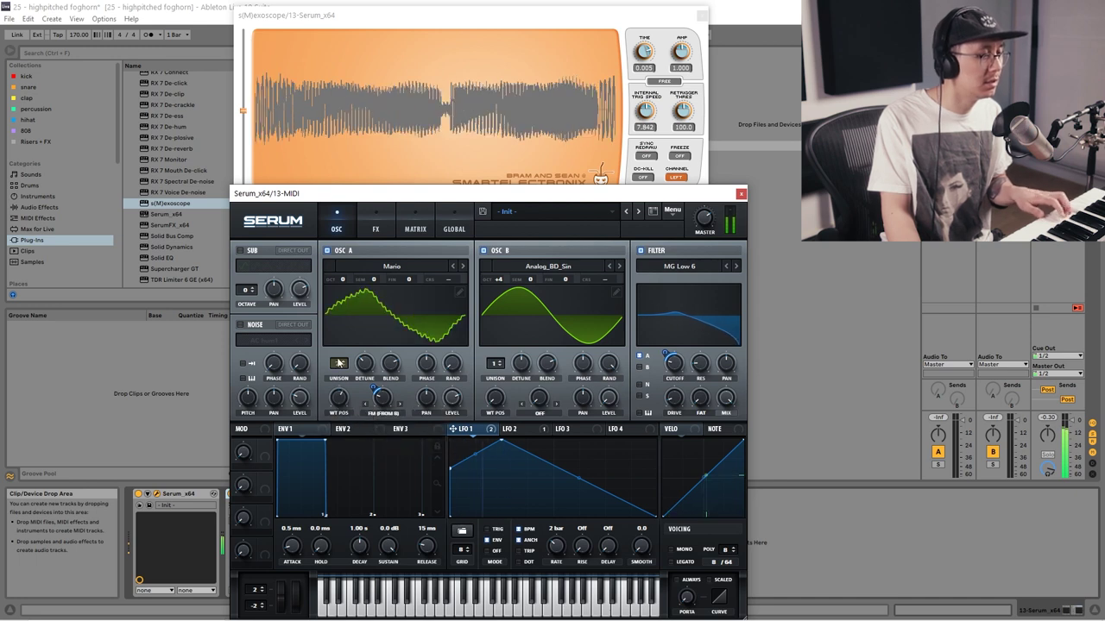
click(392, 265)
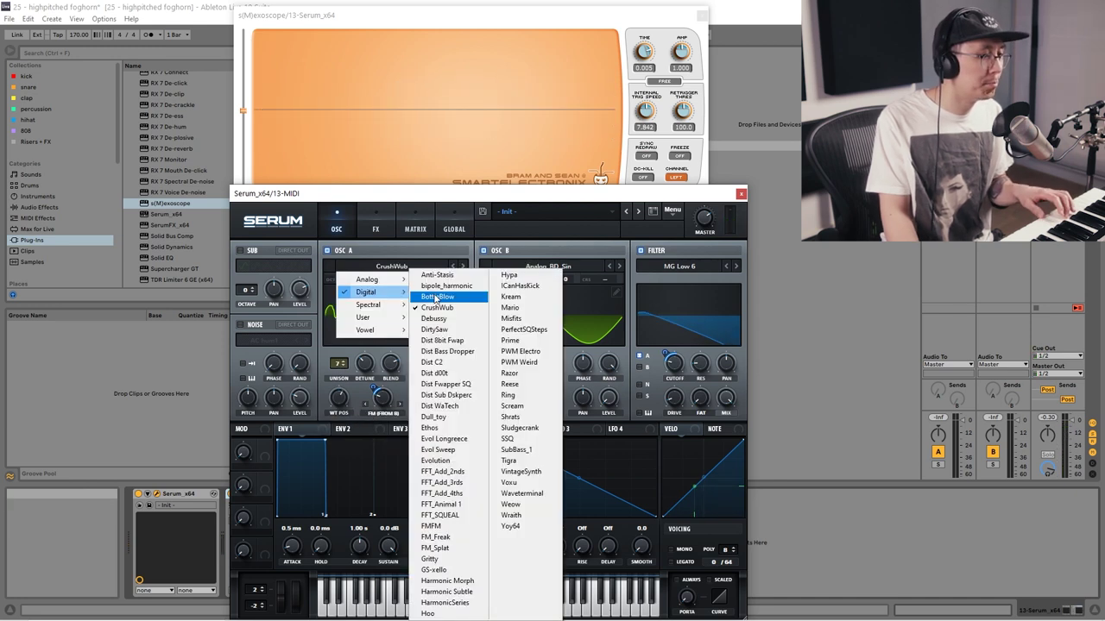
click(436, 297)
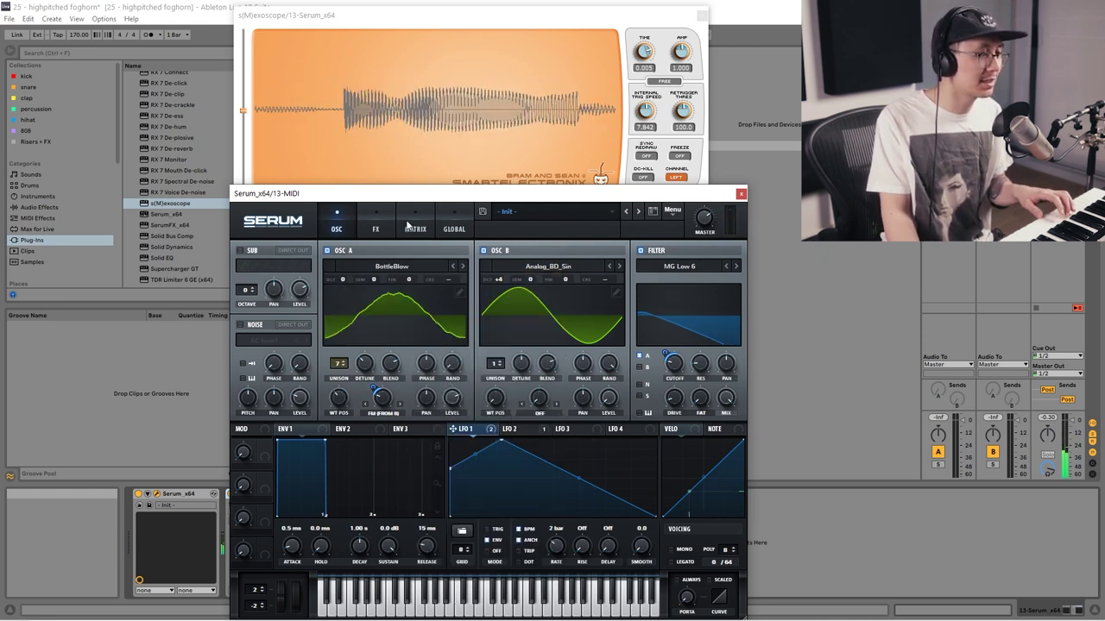
click(392, 268)
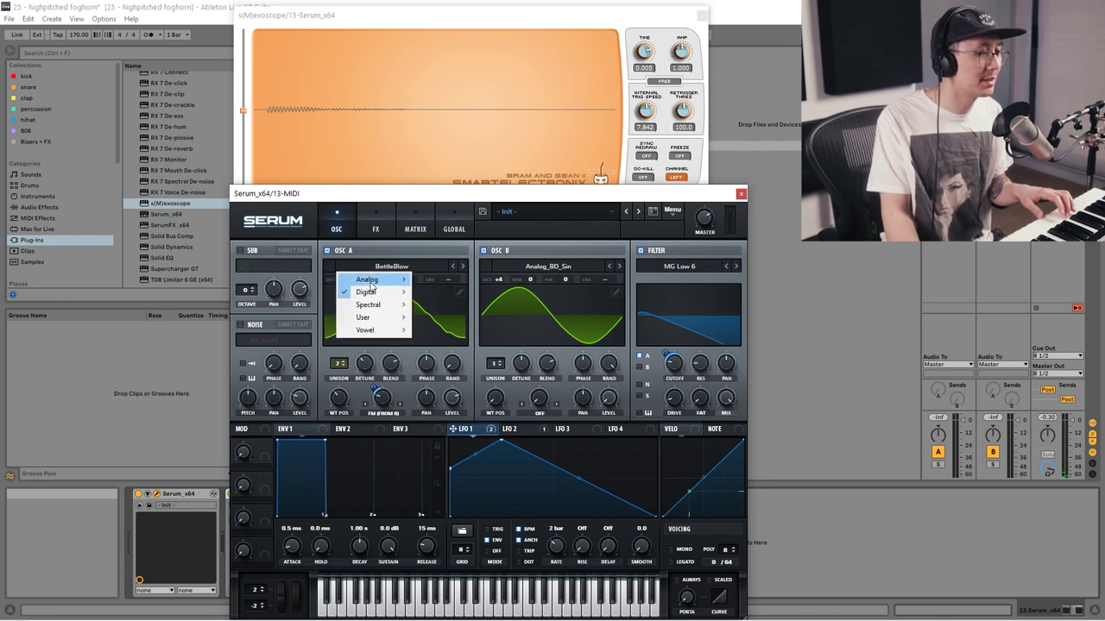
mouse_move(380, 280)
click(460, 482)
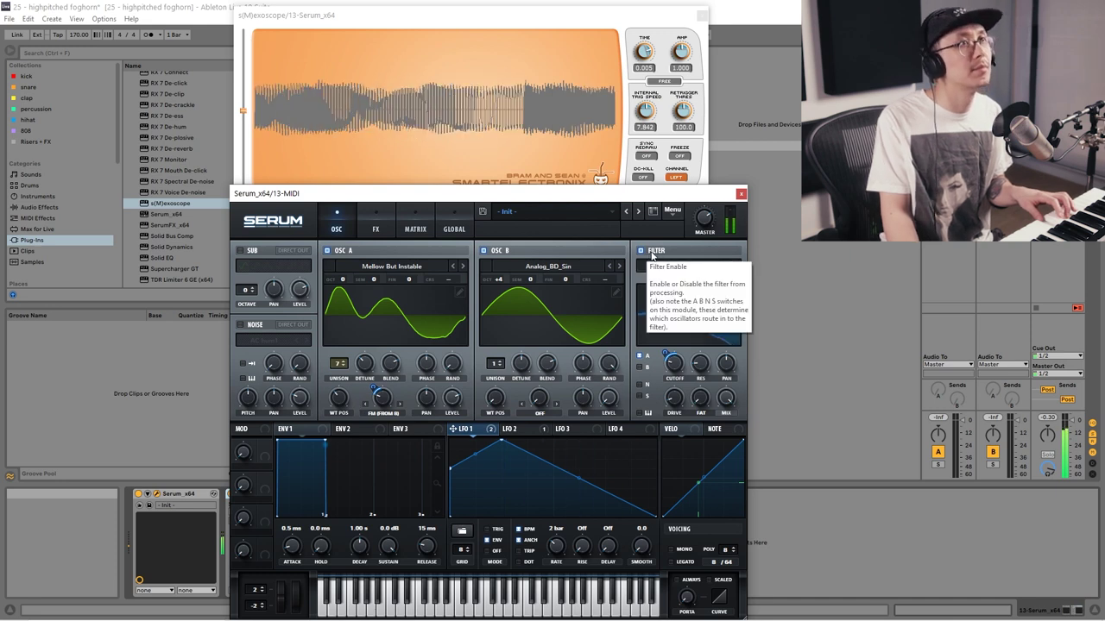
- Close the plugin windows, play track 13's clip, and duplicate it as track 14
click(741, 193)
click(701, 15)
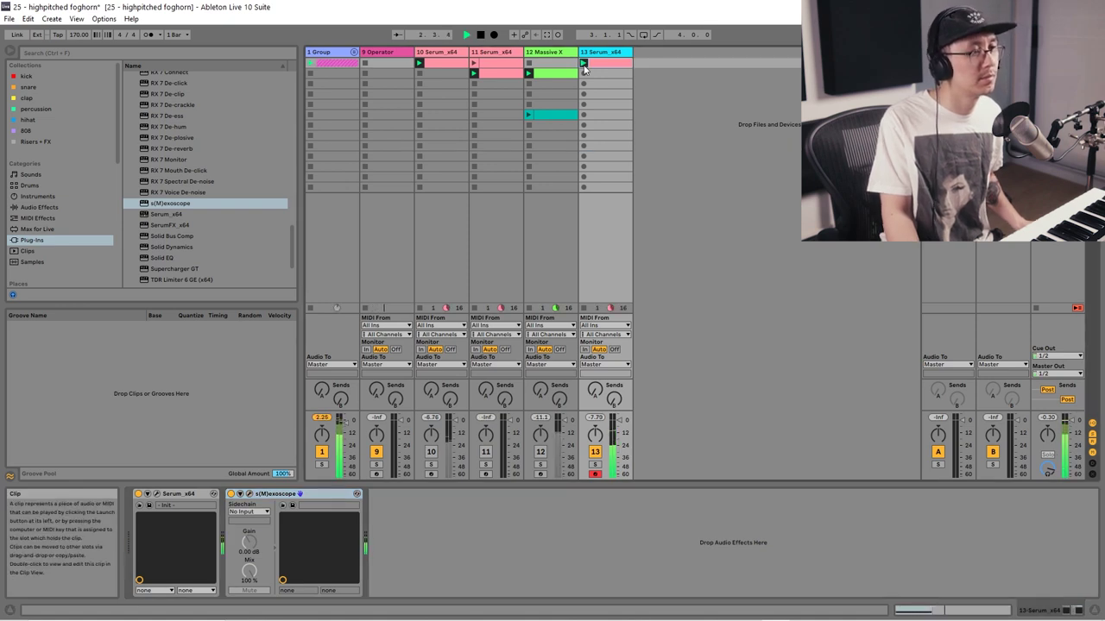
click(584, 64)
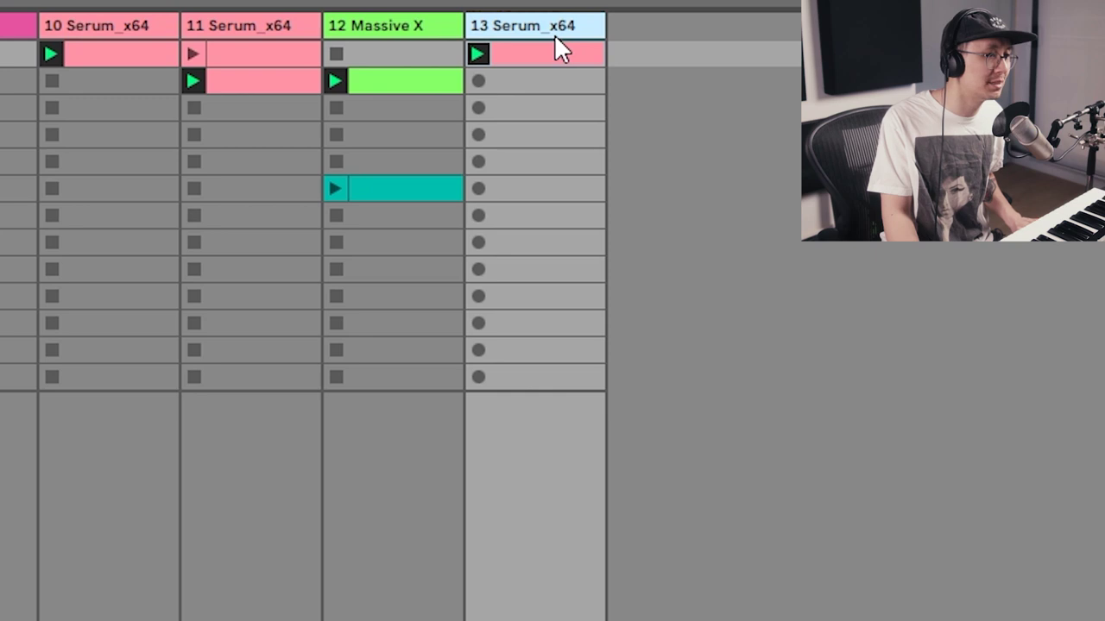
key(ctrl+d)
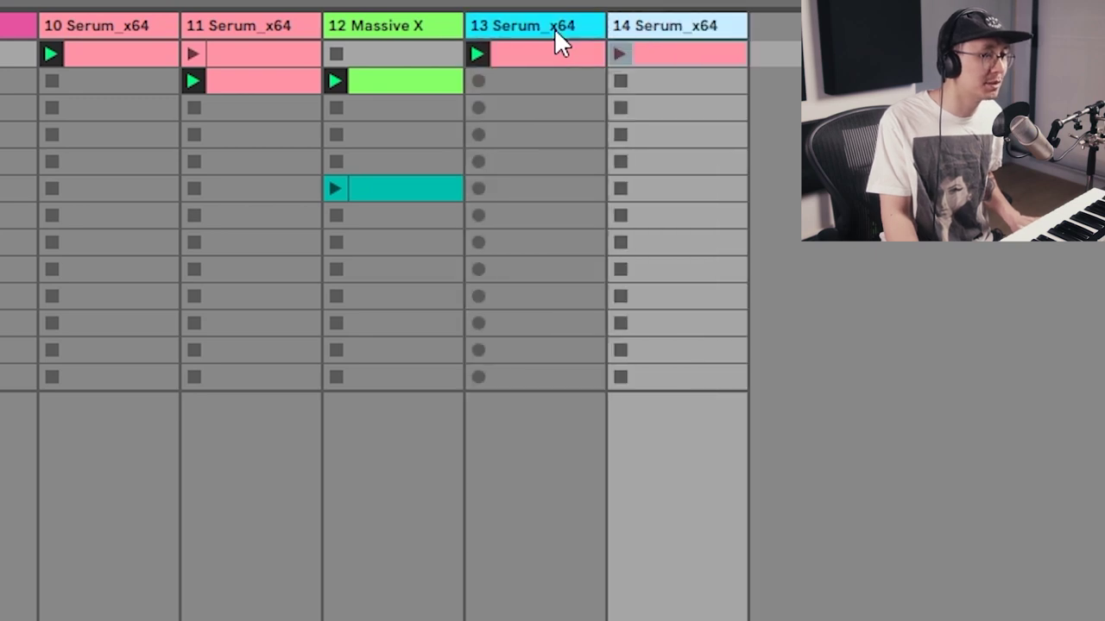
- In track 14's clip, lengthen the E0 note to 3.4.1 and shift the D#0 note
double_click(702, 54)
drag(575, 381, 436, 474)
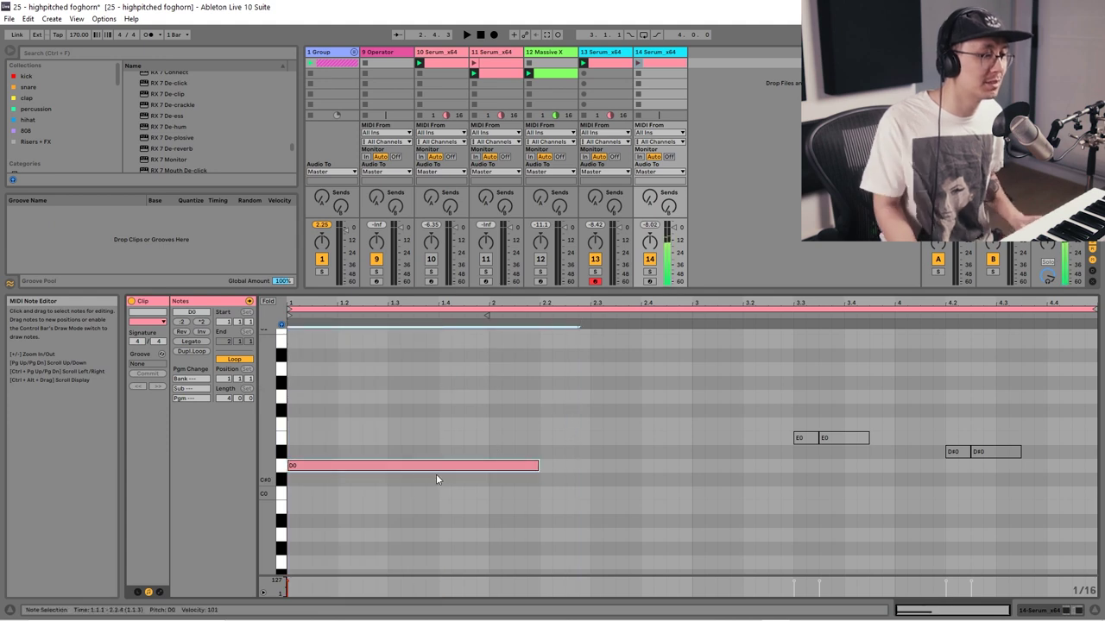
click(437, 474)
click(811, 438)
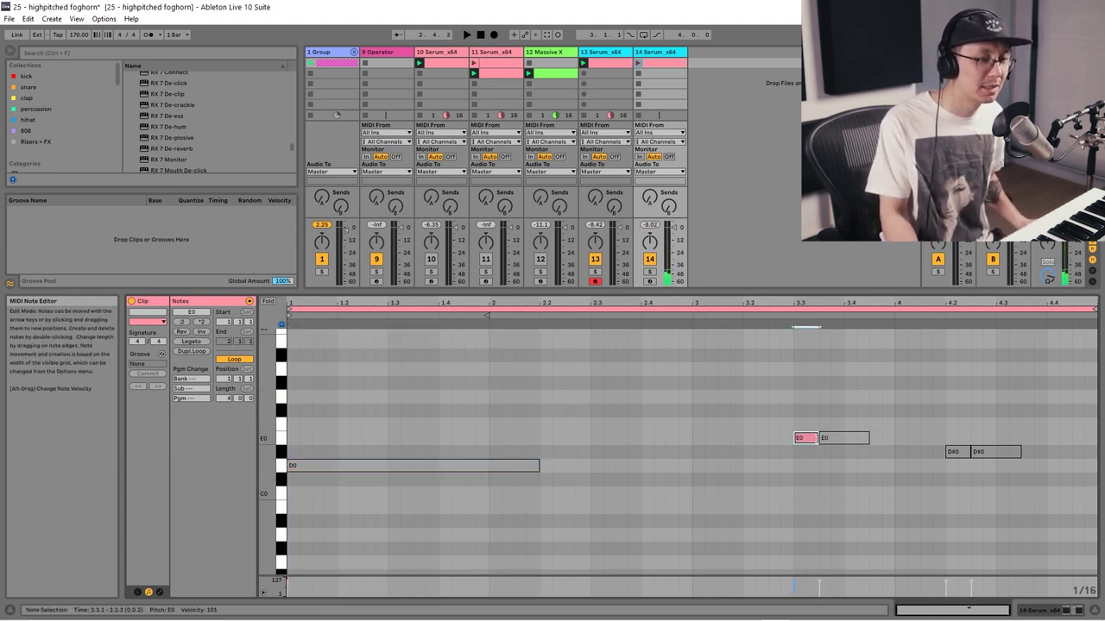
drag(816, 439, 845, 438)
drag(953, 451, 976, 455)
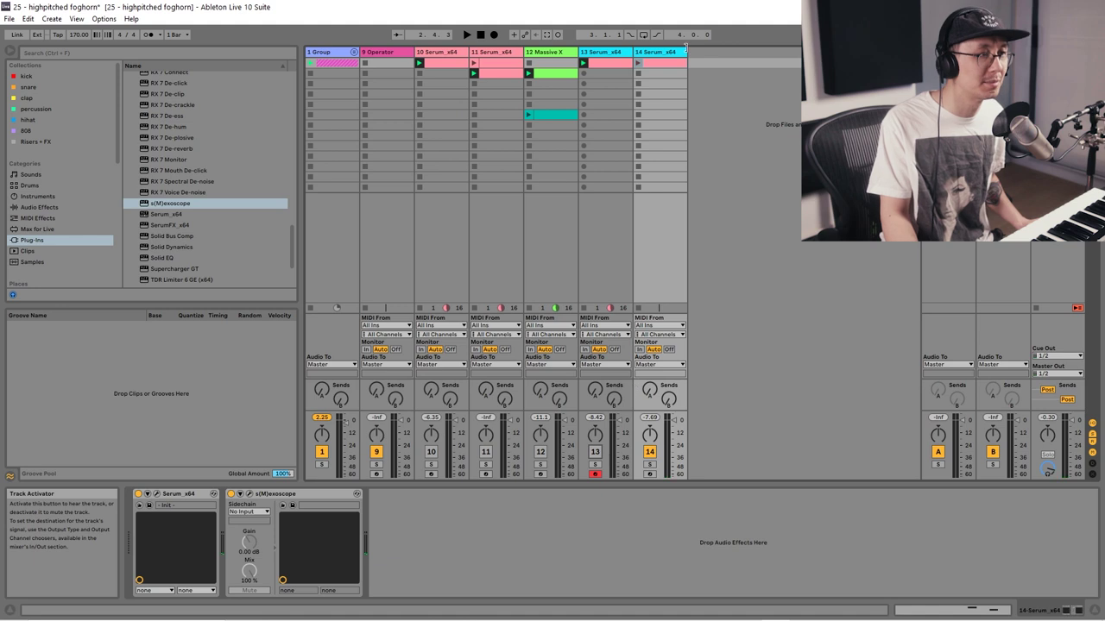
click(156, 494)
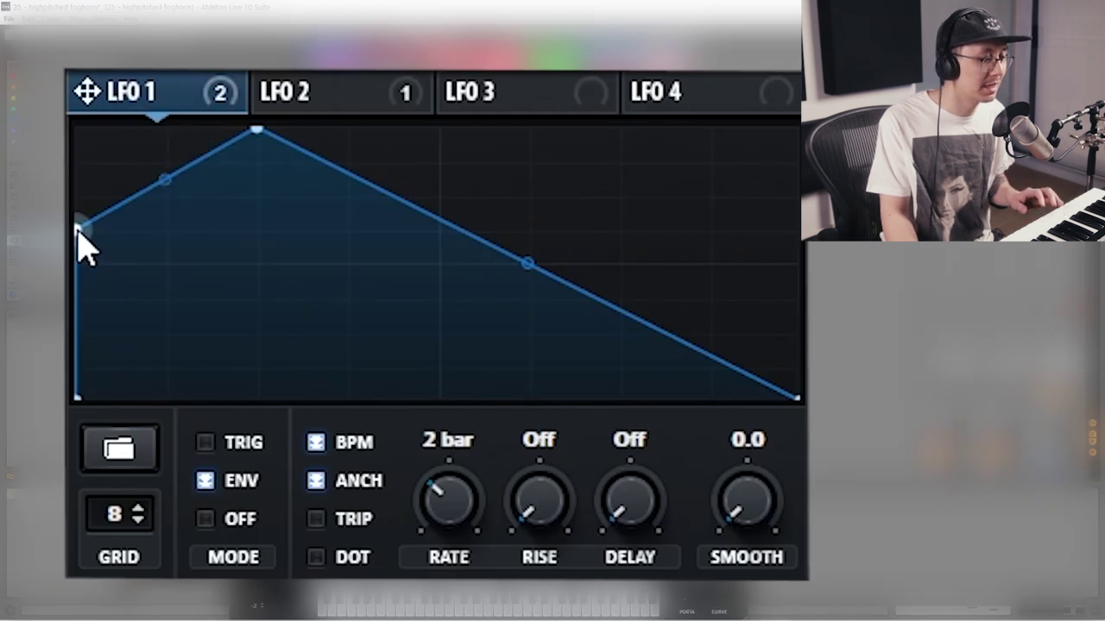
- Lower LFO 1's start point, curve the rising segment, and add a point for a flat start
drag(76, 229, 78, 262)
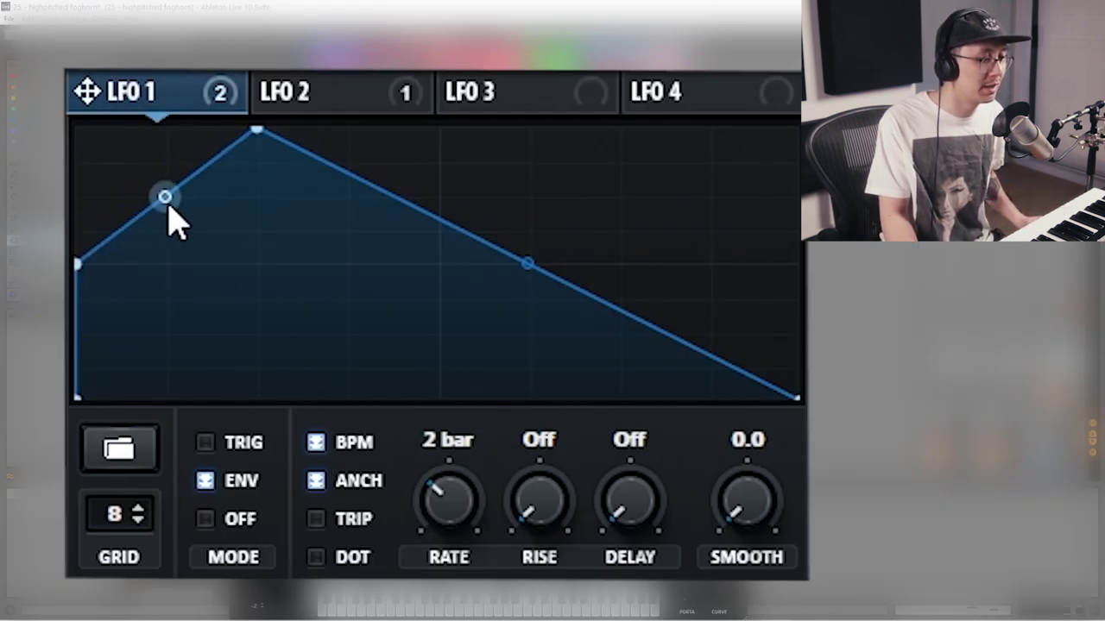
drag(165, 197, 165, 212)
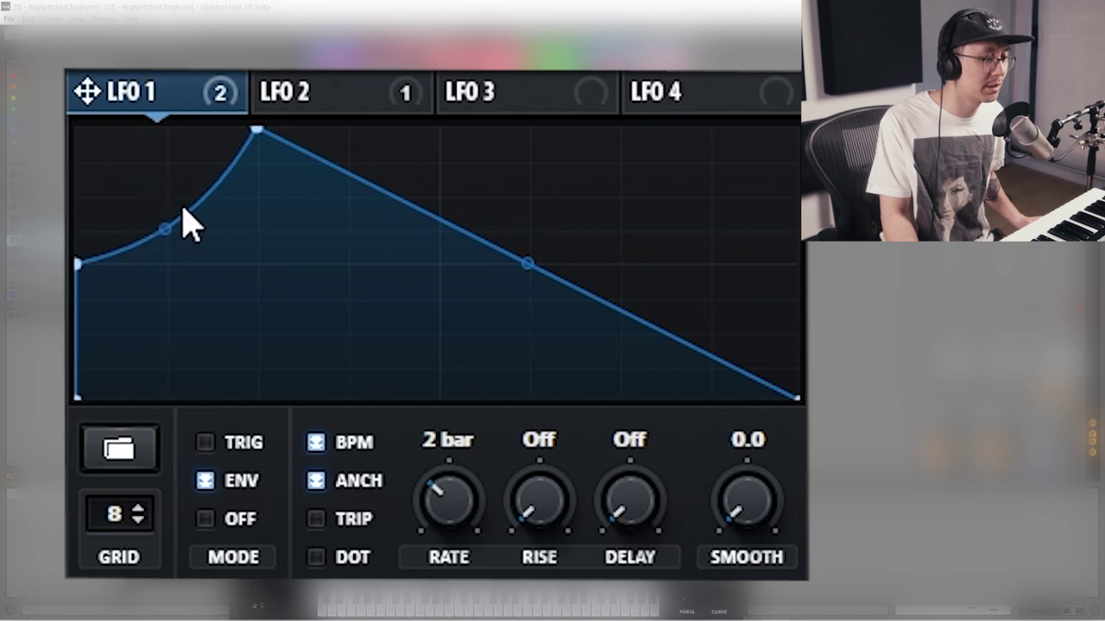
right_click(173, 207)
double_click(135, 227)
drag(138, 227, 166, 263)
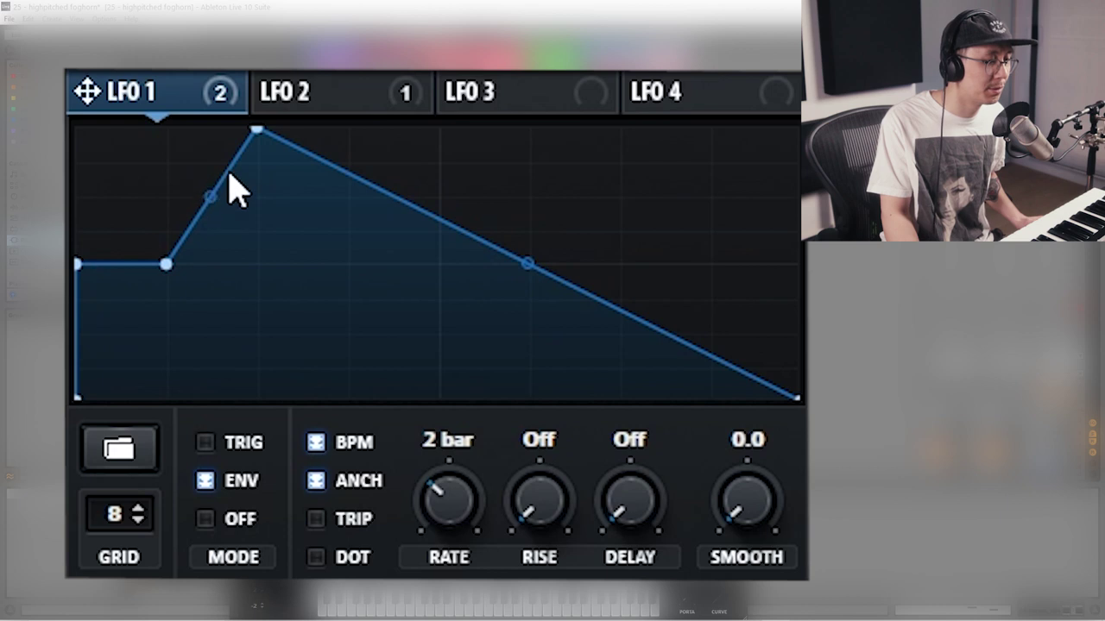
- Shape LFO 1 into a dip, vertical rise to a flat peak, then close Serum
drag(195, 235, 166, 114)
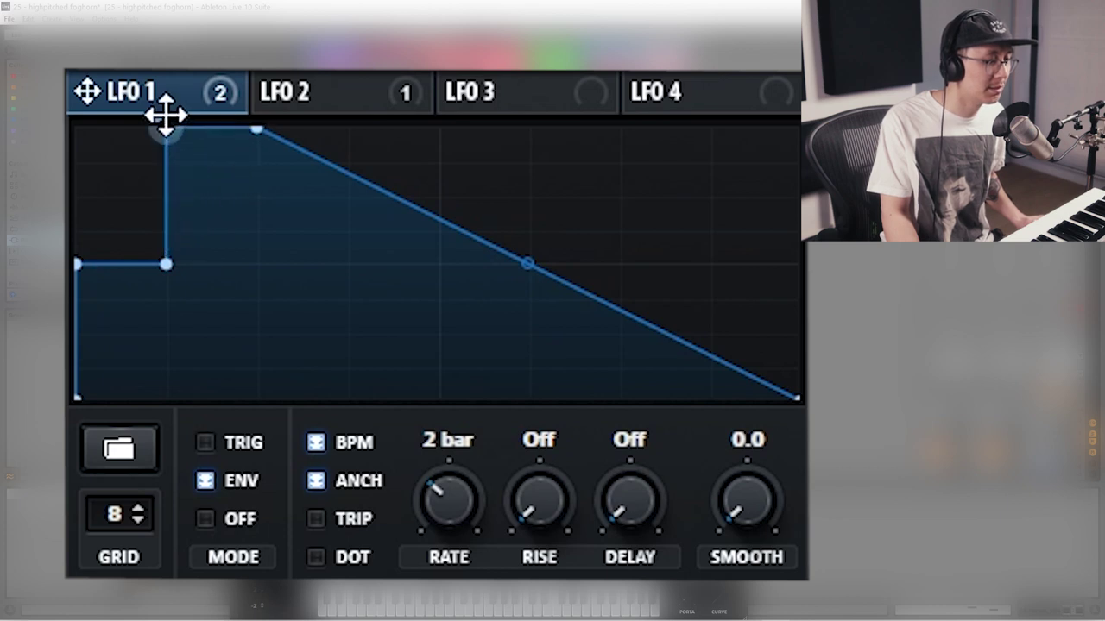
drag(79, 263, 78, 187)
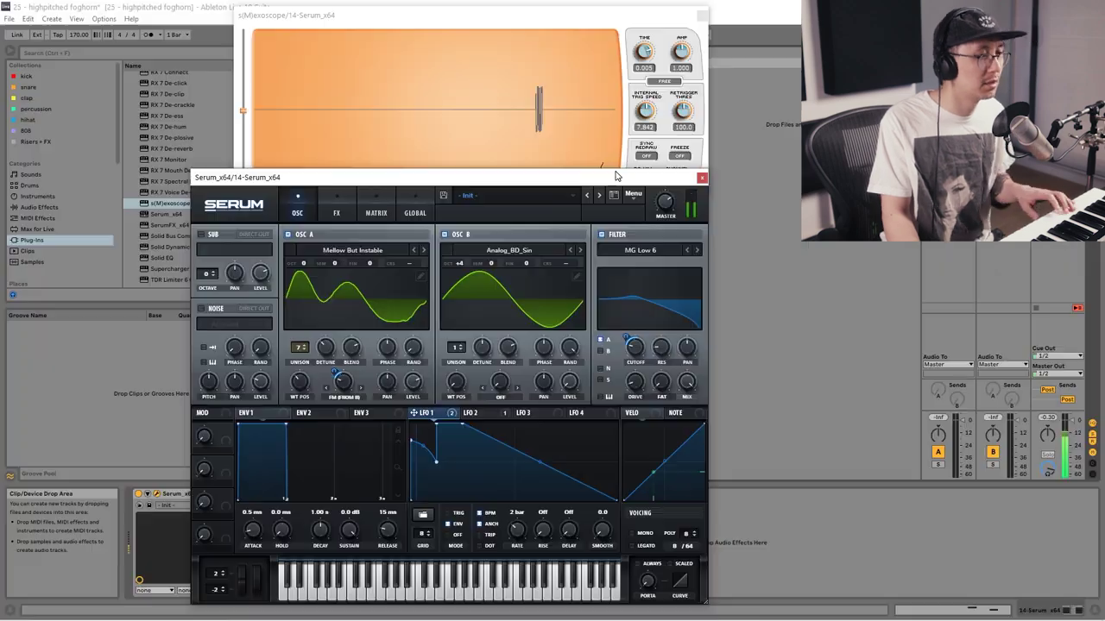
drag(619, 178, 629, 176)
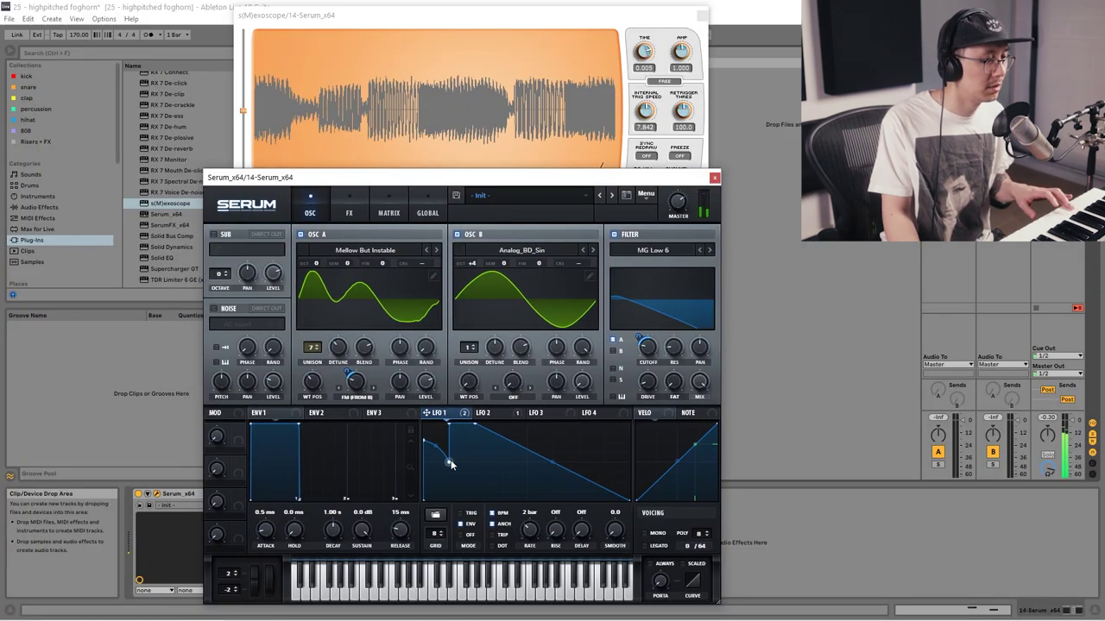
drag(450, 461, 444, 462)
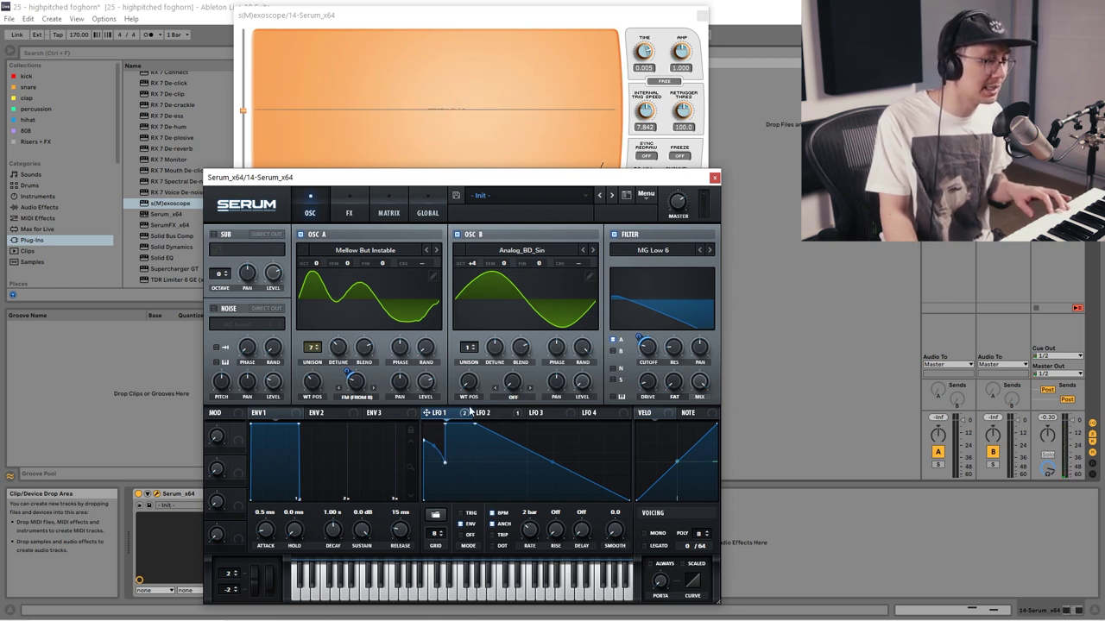
mouse_move(354, 382)
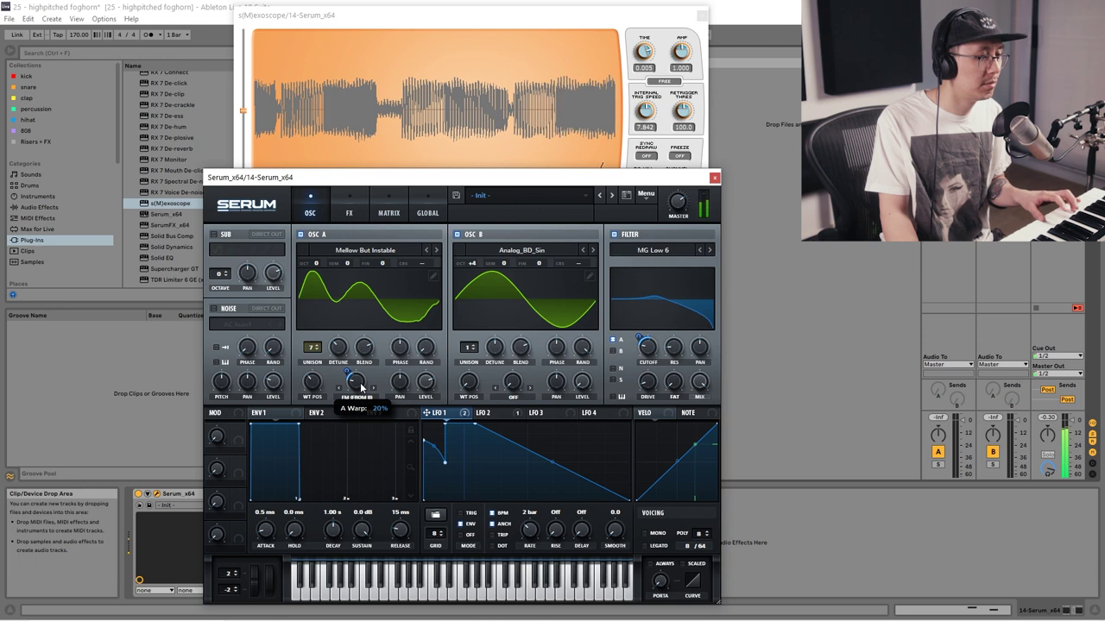
click(715, 177)
- Close the oscilloscope, start playback, and open track 14's Serum window positioned over the scope
click(710, 16)
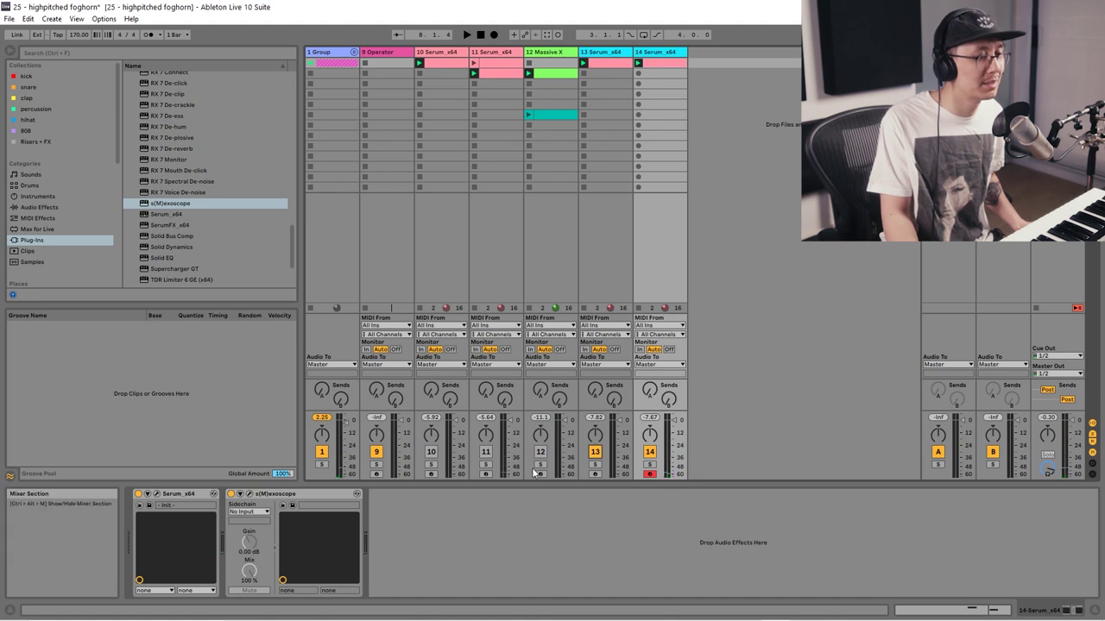
key(space)
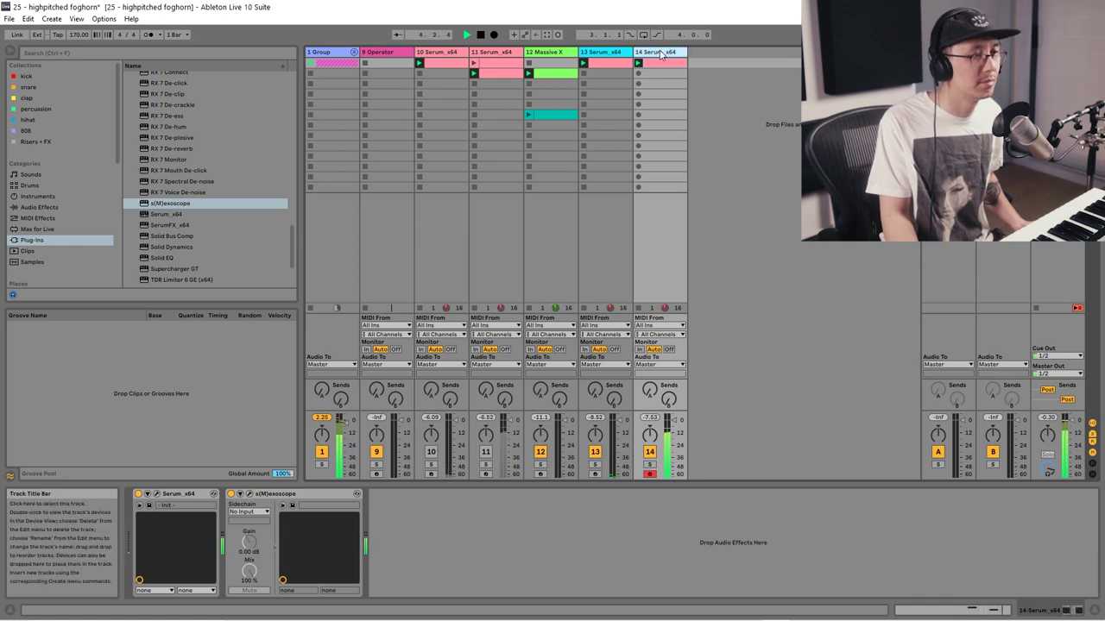
click(155, 496)
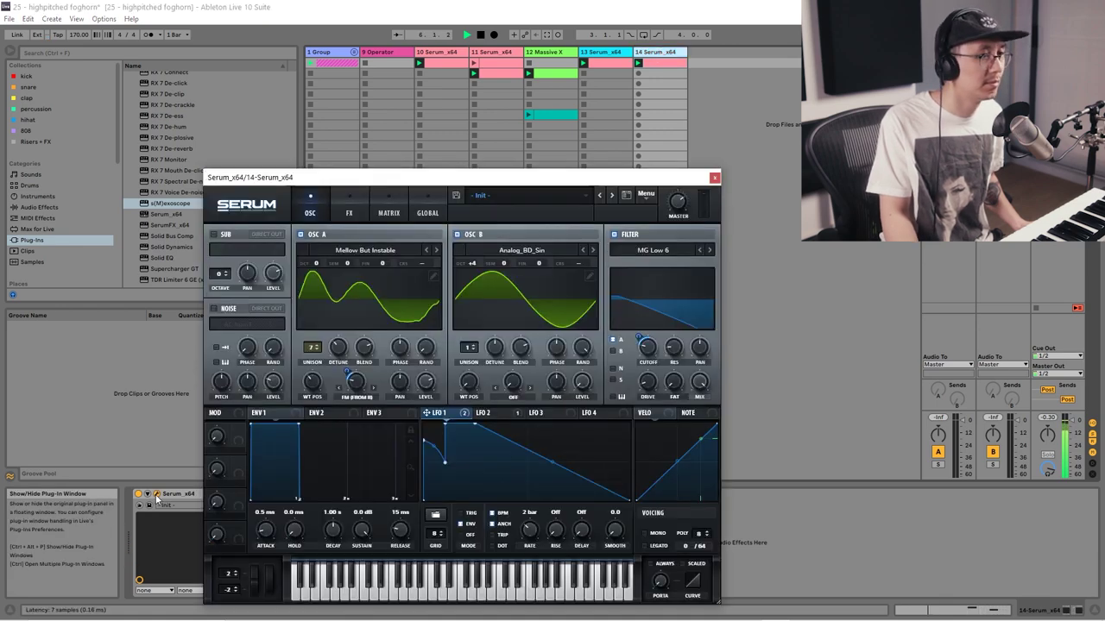
drag(323, 176, 461, 161)
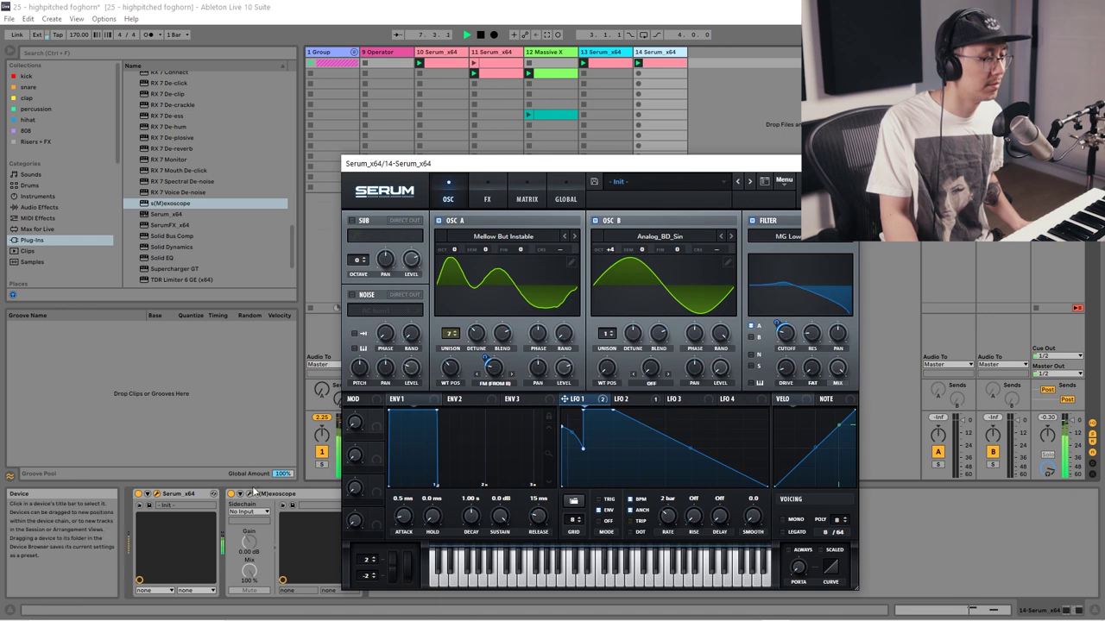
drag(768, 168, 631, 192)
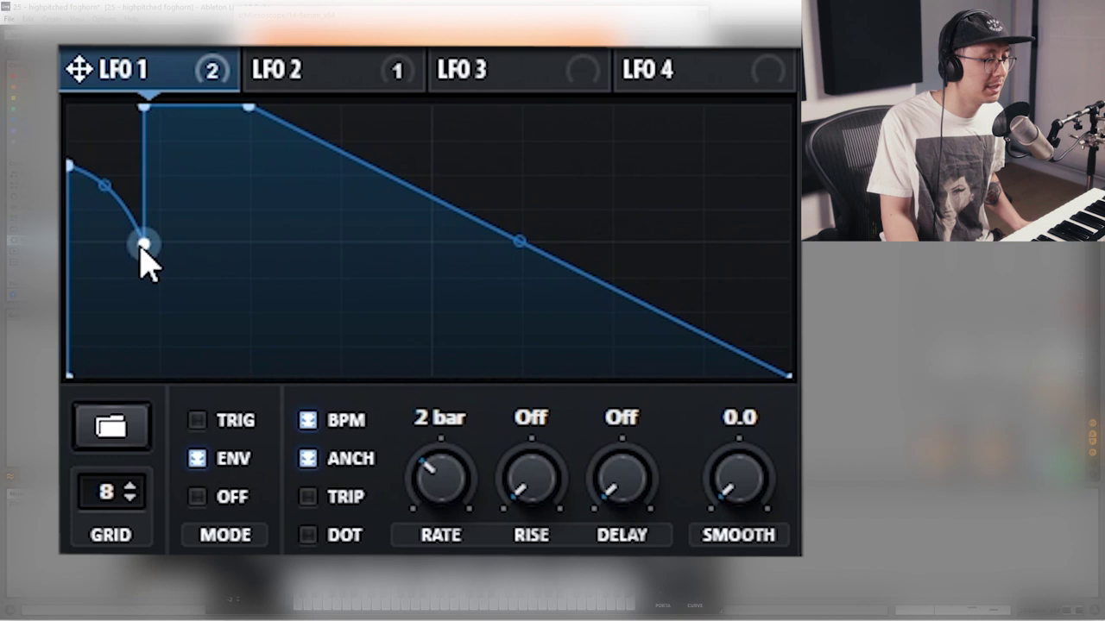
- Shift LFO 1's dip and peak corner slightly later, curving the start segment and keeping the rise vertical
drag(142, 246, 124, 241)
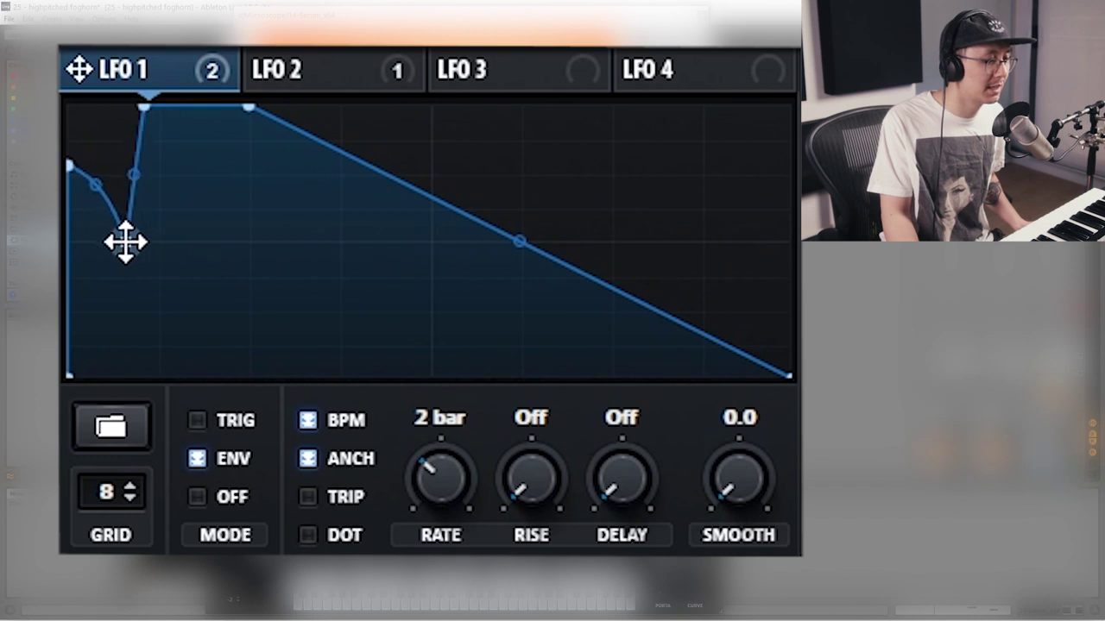
drag(144, 110, 128, 105)
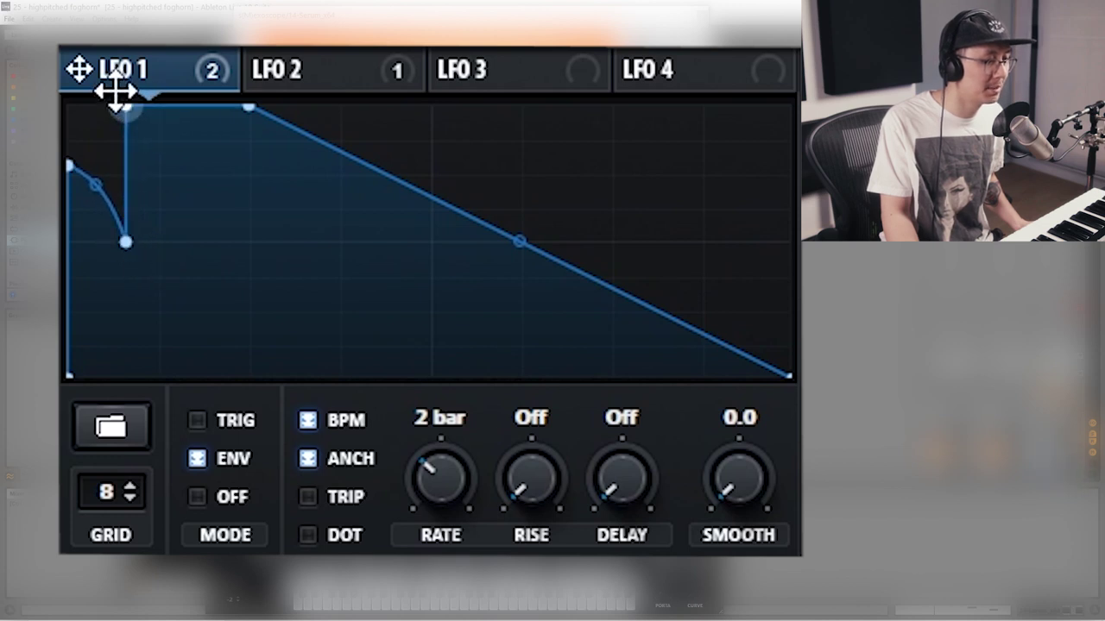
drag(103, 185, 91, 210)
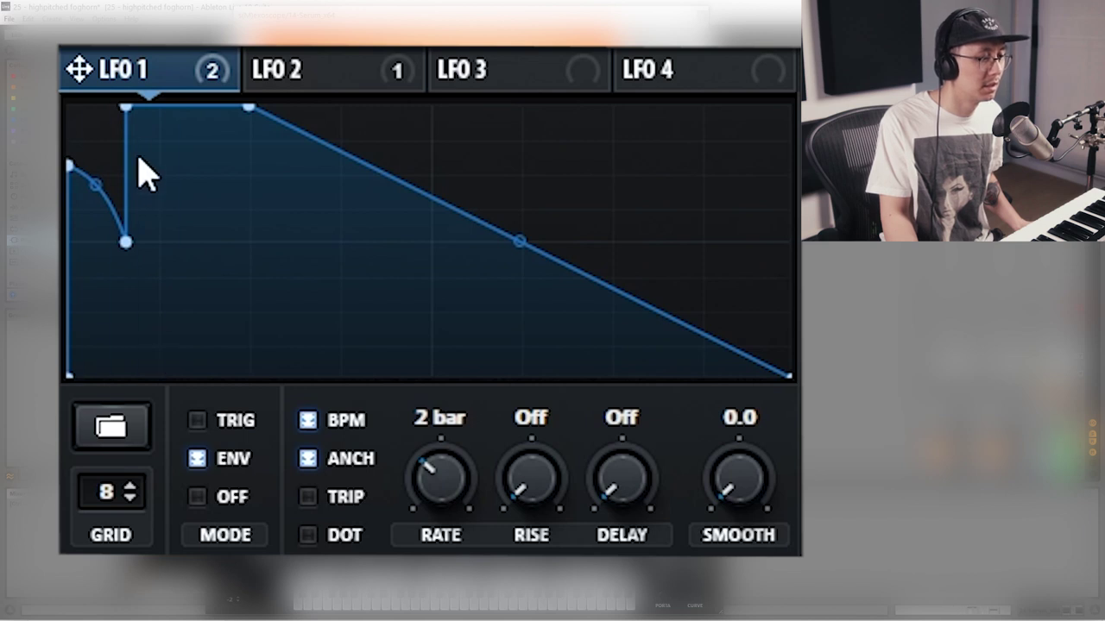
drag(127, 109, 132, 107)
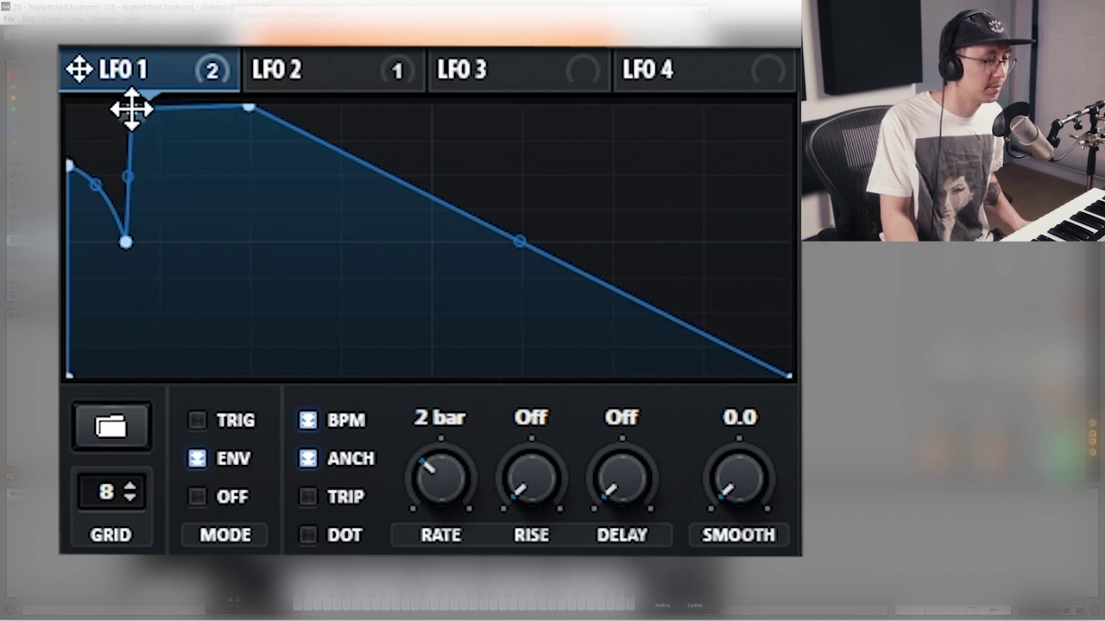
mouse_move(123, 241)
mouse_down()
mouse_move(134, 233)
mouse_move(116, 221)
mouse_up()
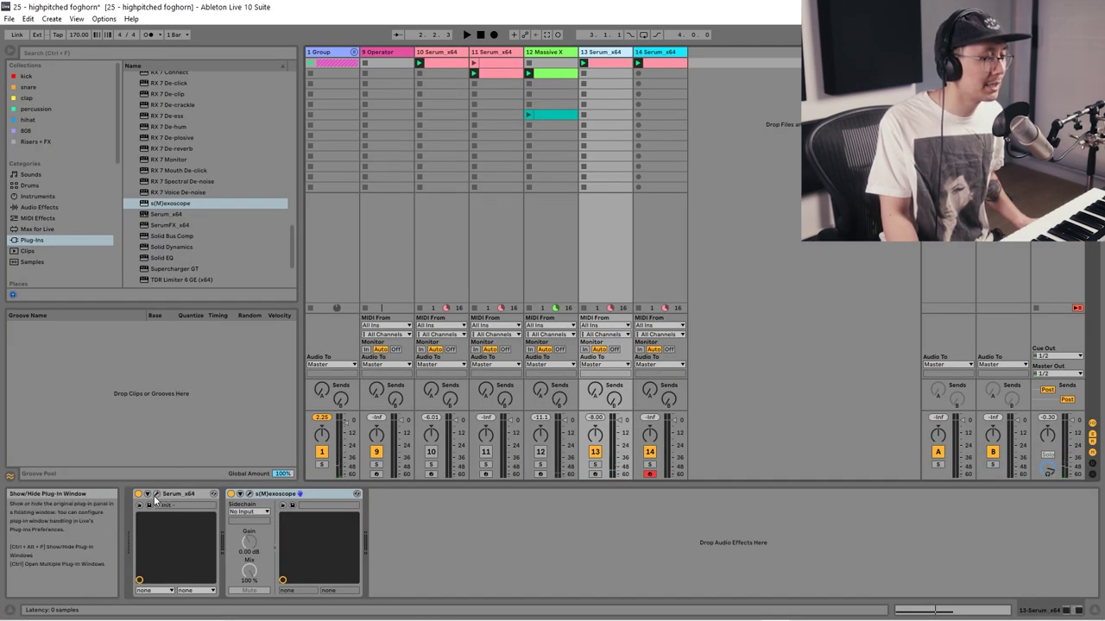
- On track 13's Serum, move LFO 3's peak to the left edge at mid-height and add a raised hold point
click(156, 496)
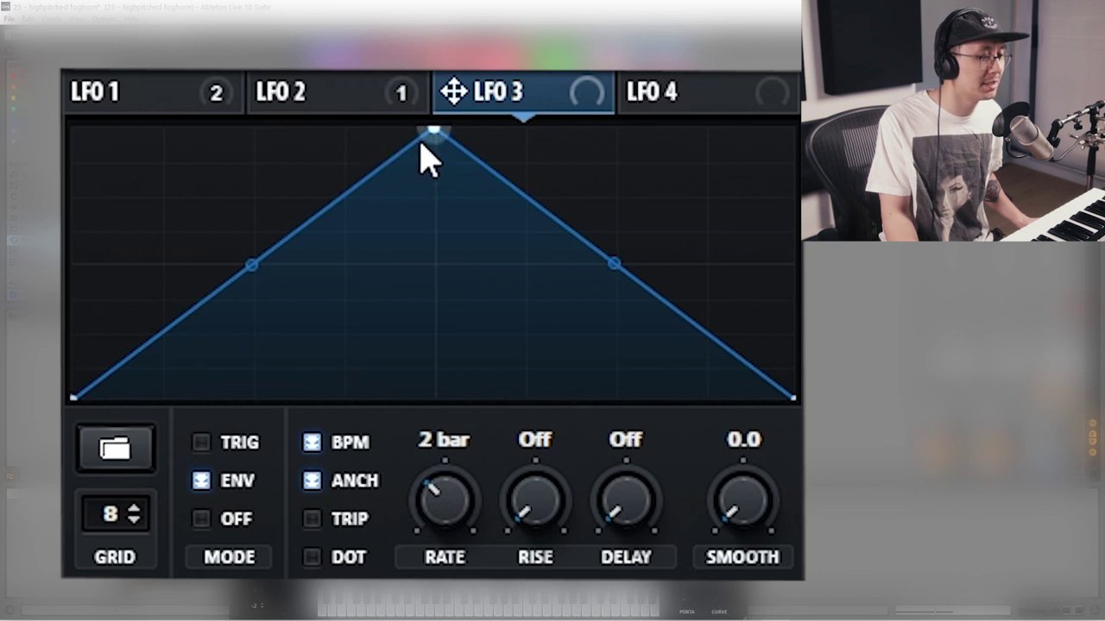
drag(431, 134, 73, 266)
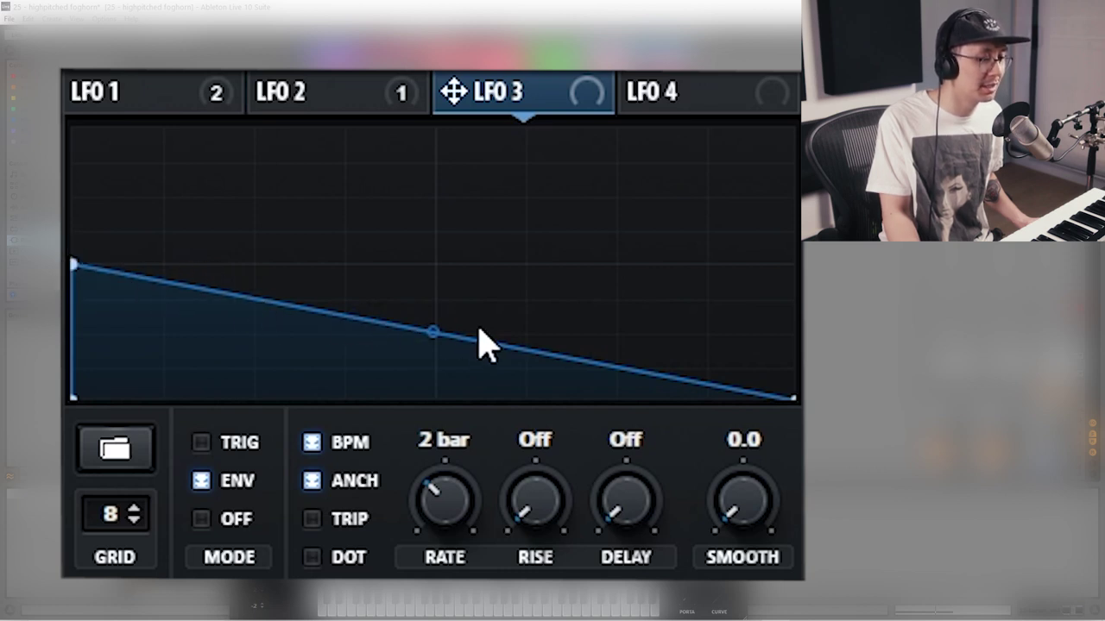
double_click(254, 299)
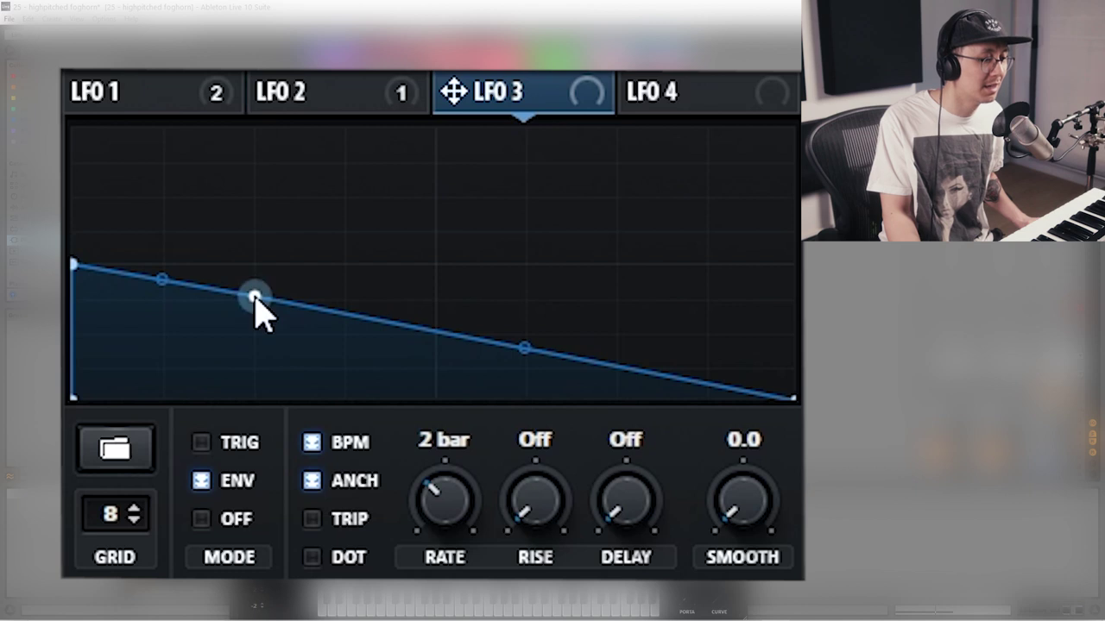
drag(254, 299, 253, 265)
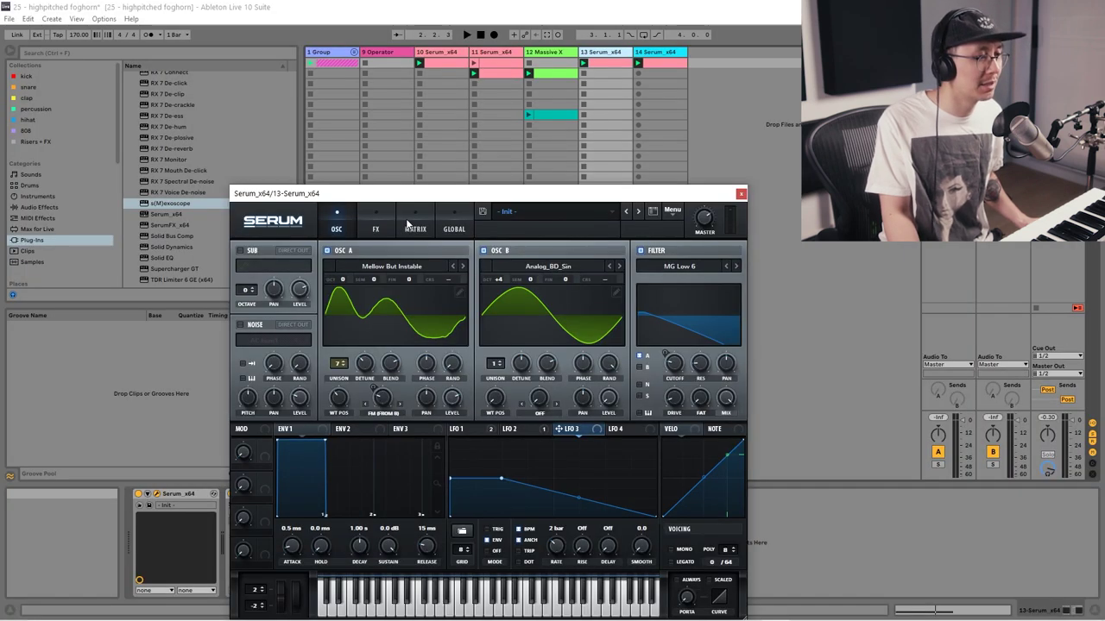
- In the matrix, route LFO 3 to Global Mast.Tun on row 4 with a small positive amount
click(412, 225)
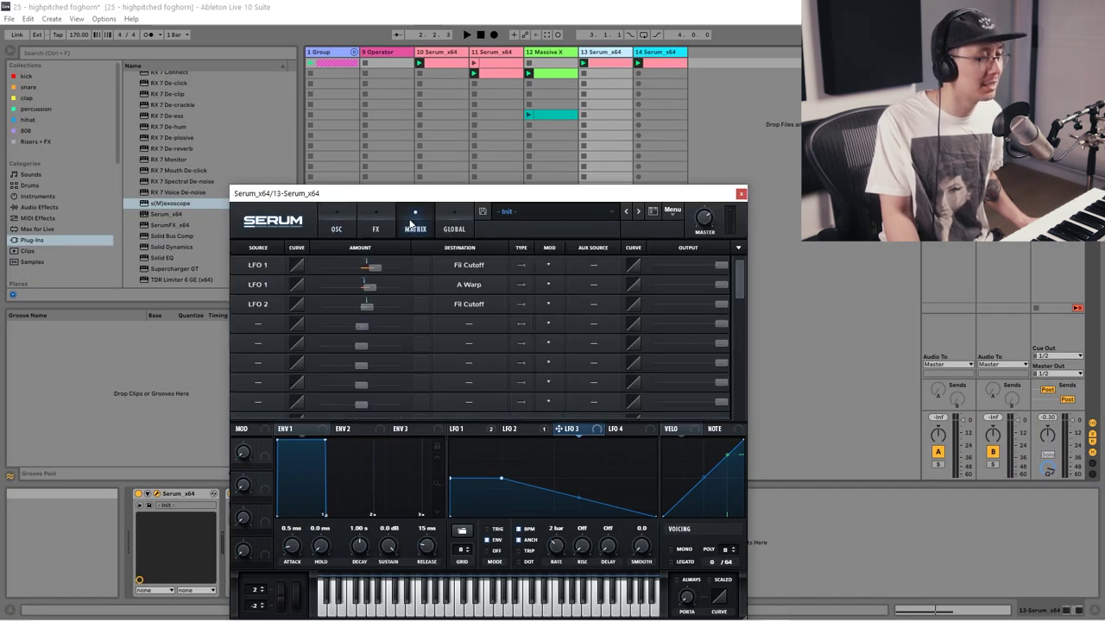
click(274, 328)
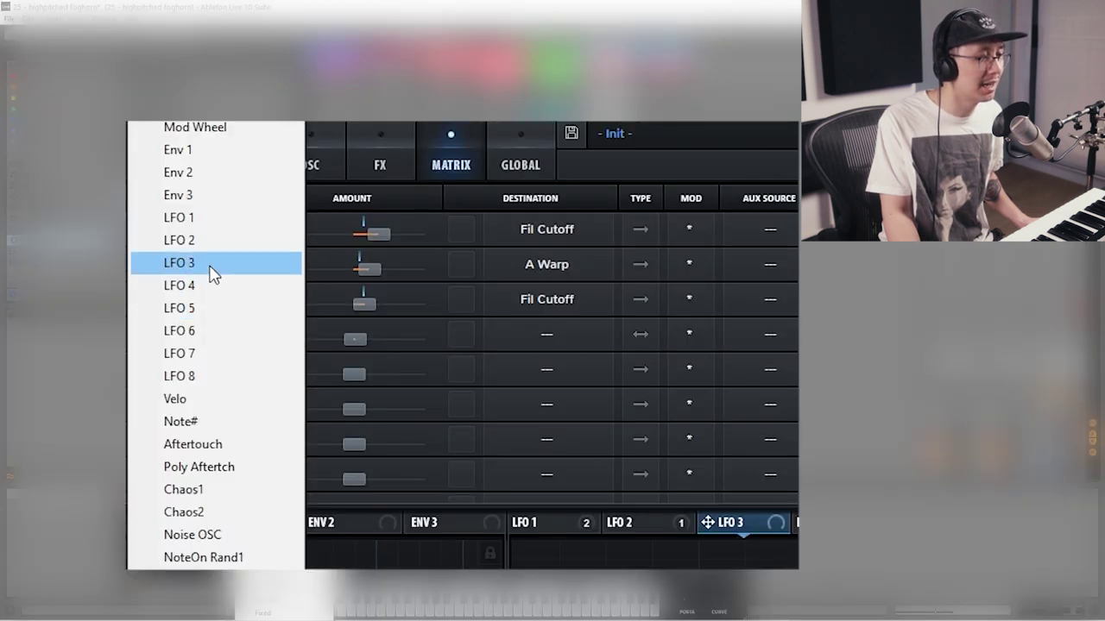
click(279, 283)
click(561, 329)
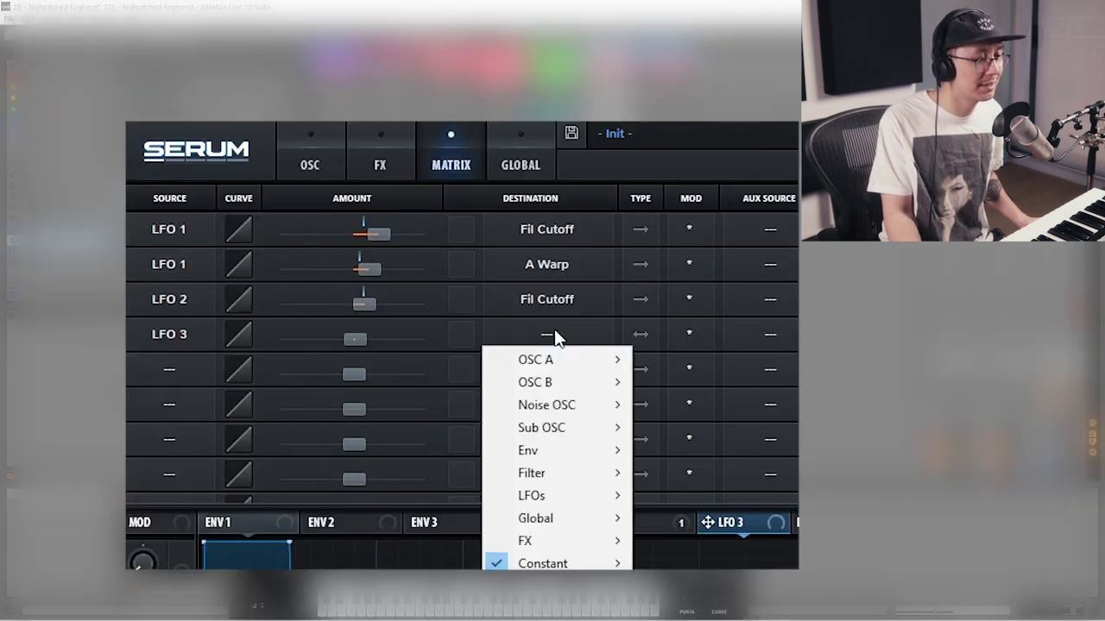
mouse_move(561, 520)
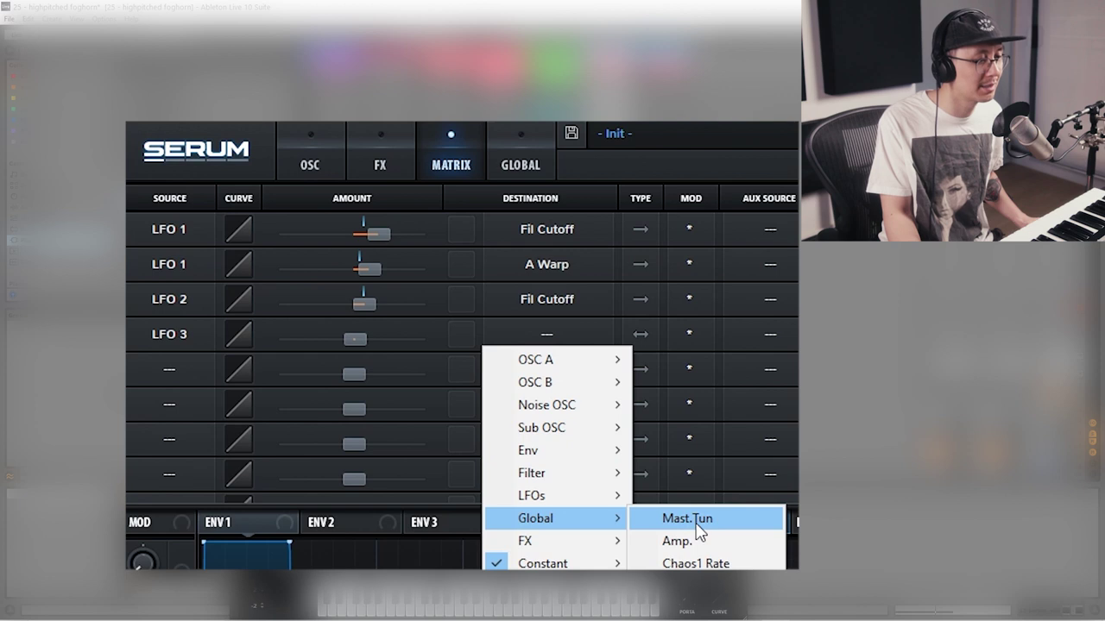
click(686, 519)
drag(352, 336, 349, 333)
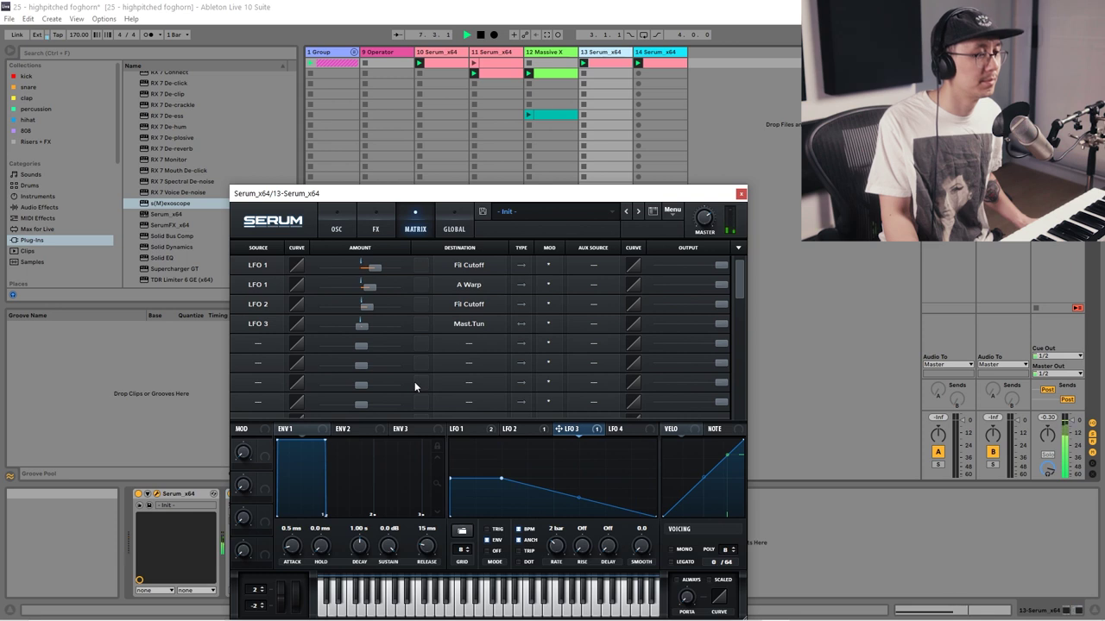
- Stop playback, return to the OSC page, and open track 14's Serum editor from its wrench icon
key(space)
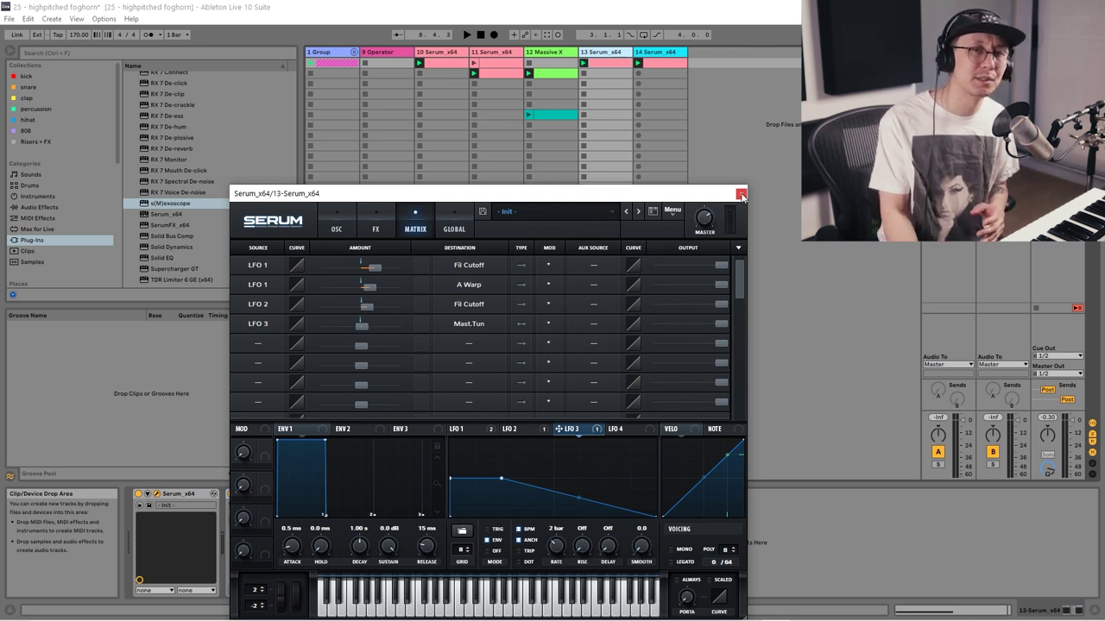
click(337, 226)
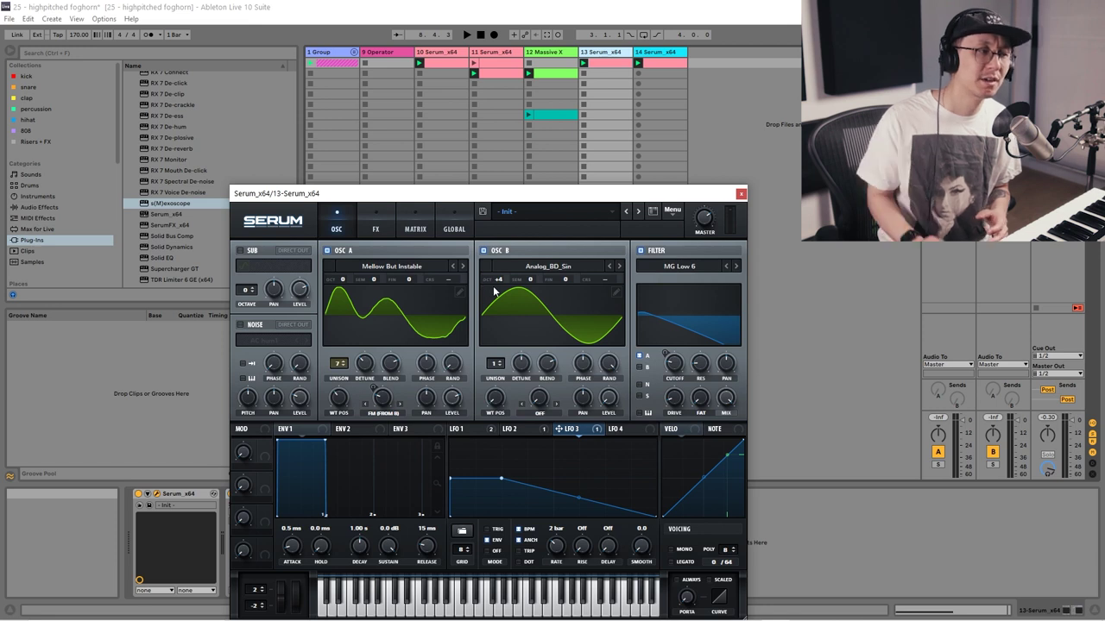
click(658, 54)
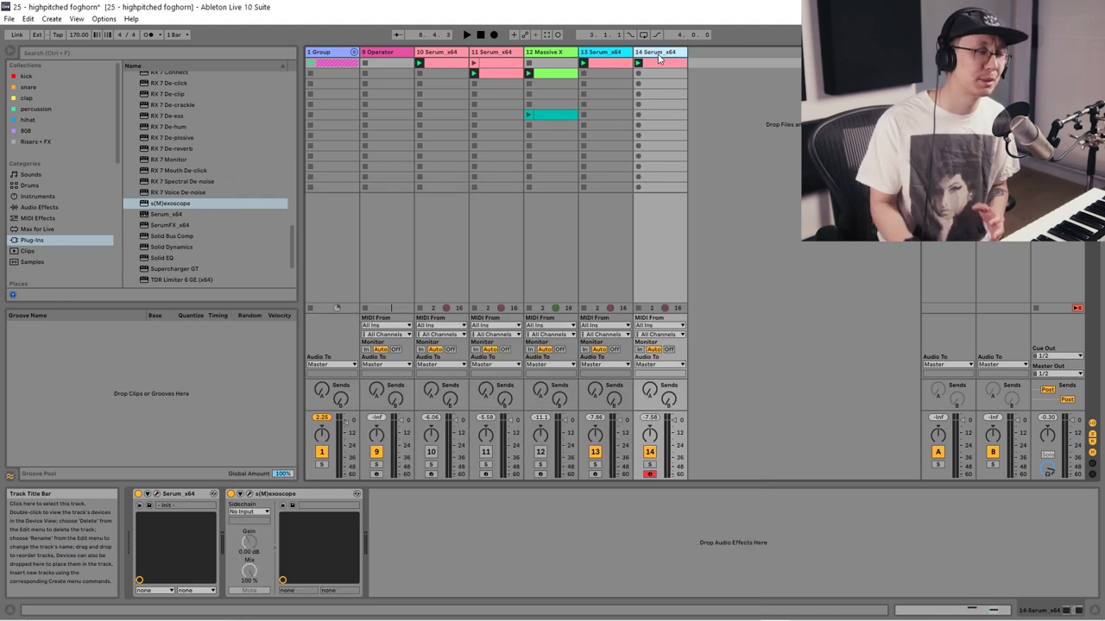
click(155, 503)
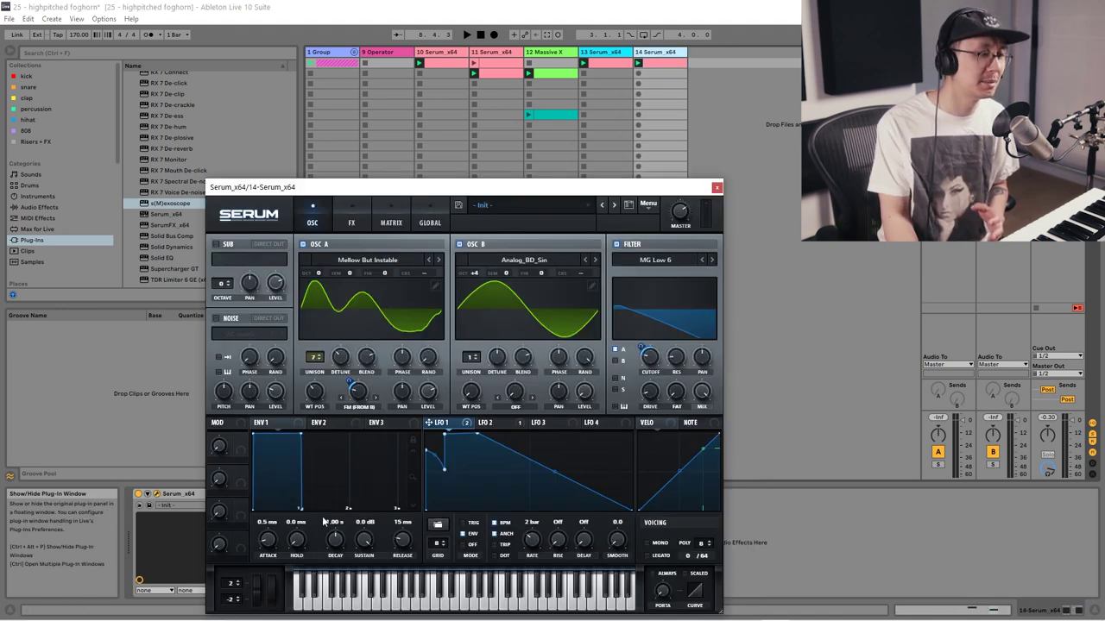